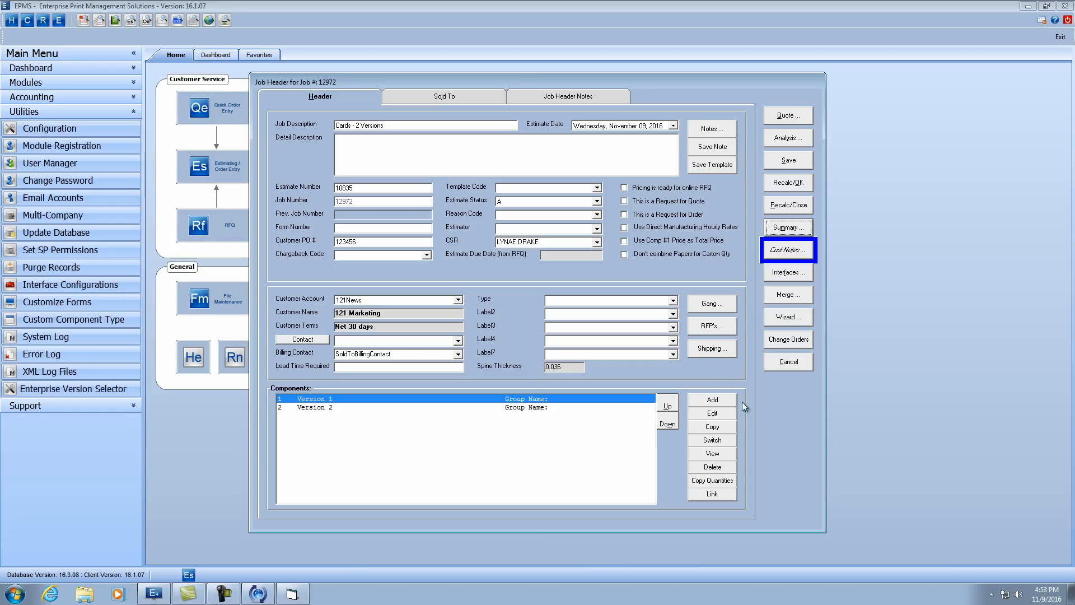
Mark the PREFLIGHT process in Version 1's Prepress department for inclusion in the gang run
left_click(711, 413)
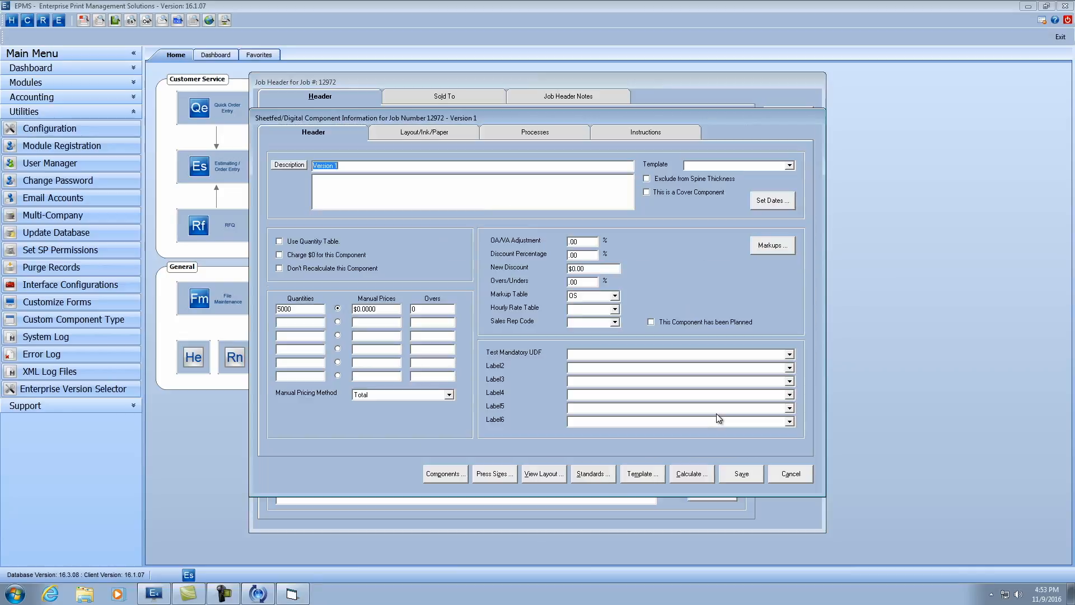
left_click(532, 134)
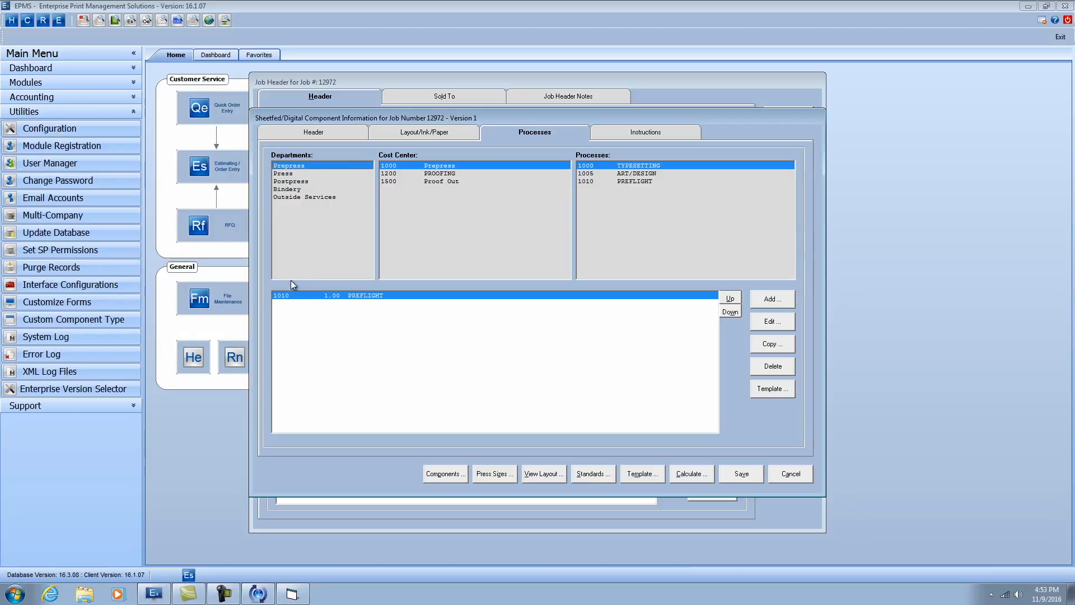
left_click(773, 321)
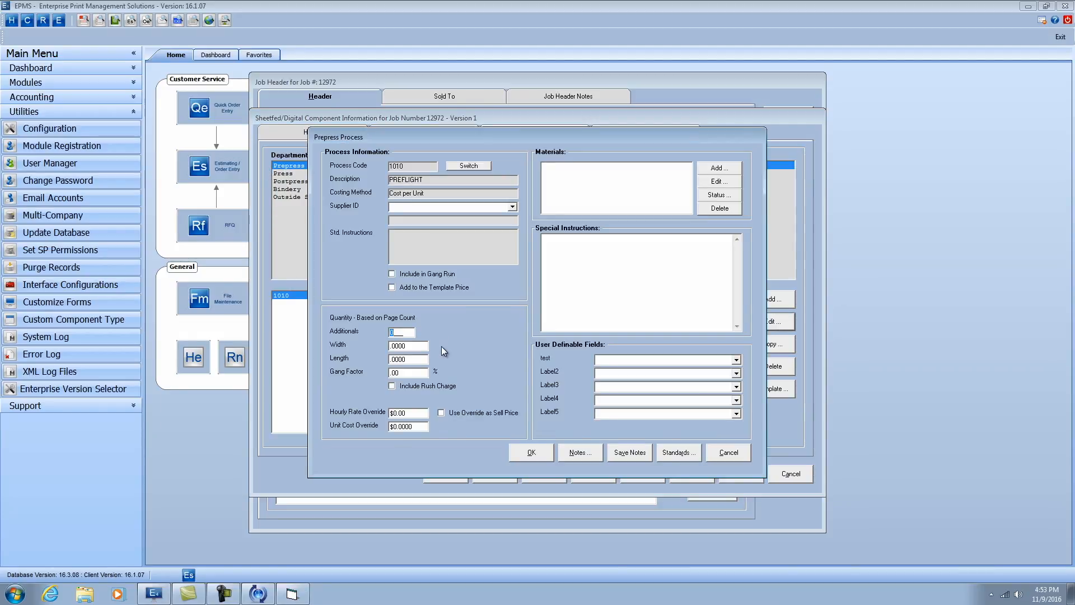
left_click(392, 385)
left_click(533, 453)
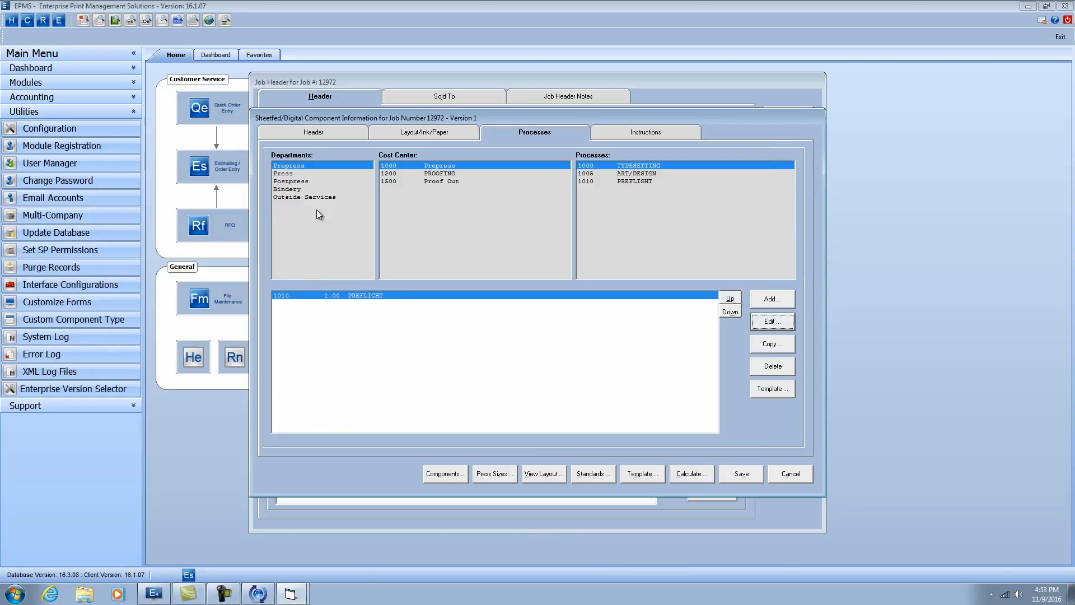
Include Version 1's RUN QUICKMASTER press process in the gang run
left_click(286, 174)
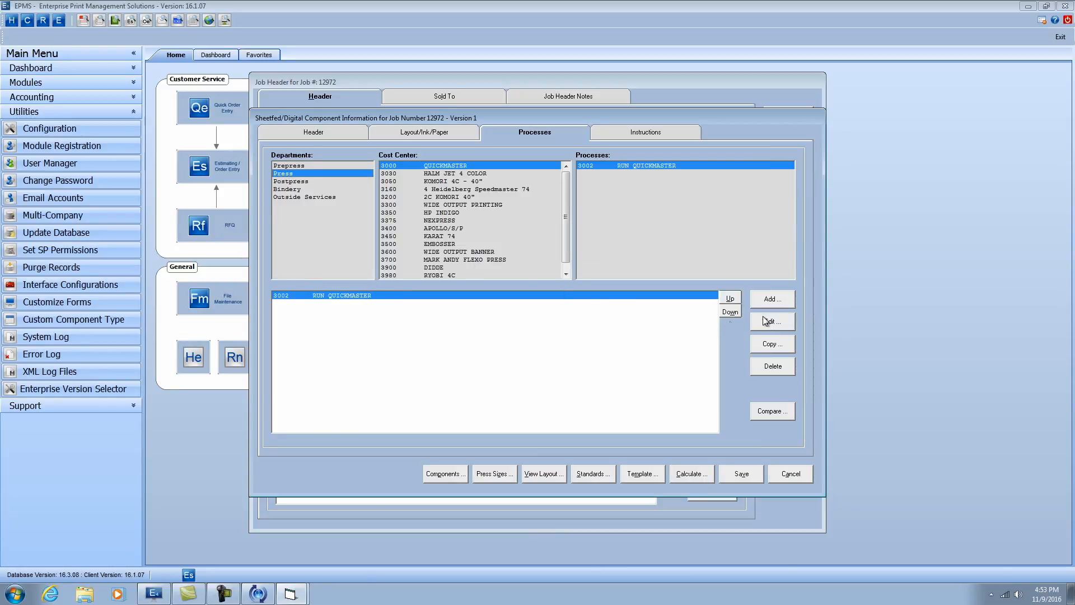
left_click(779, 324)
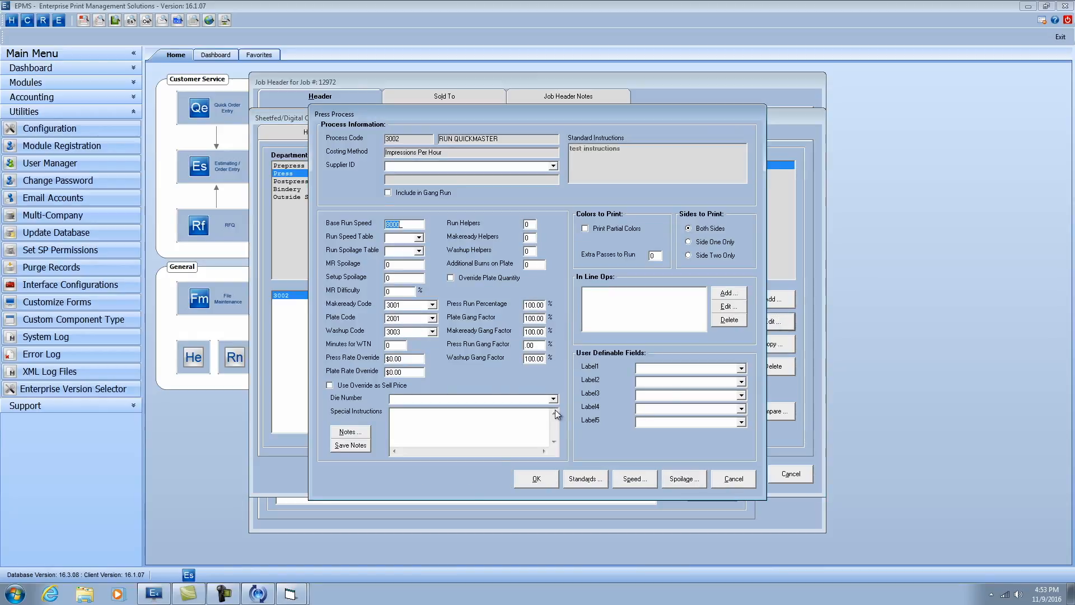
left_click(387, 192)
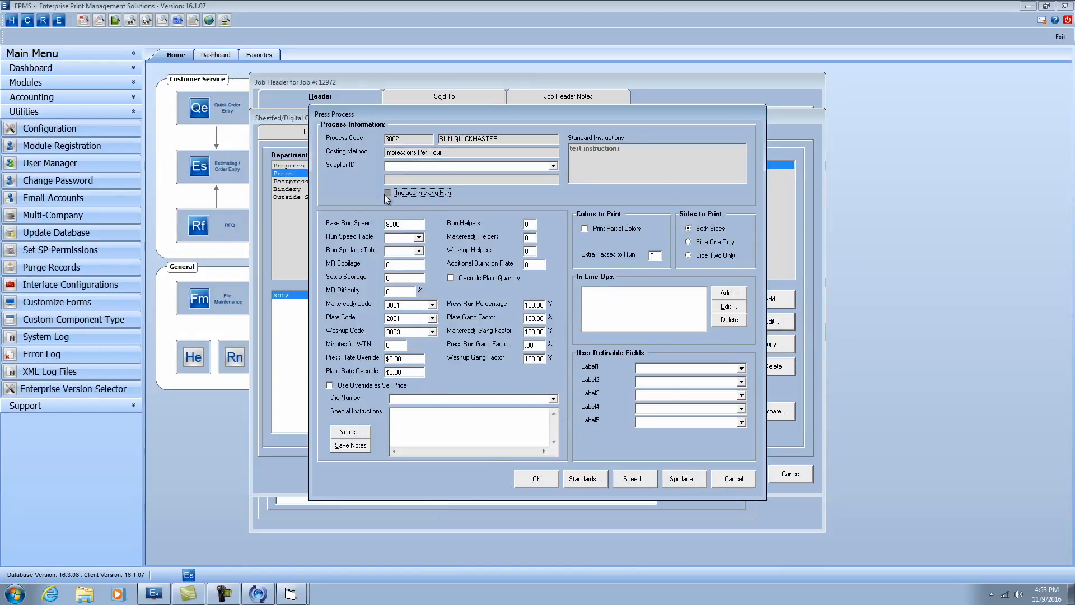
left_click(536, 477)
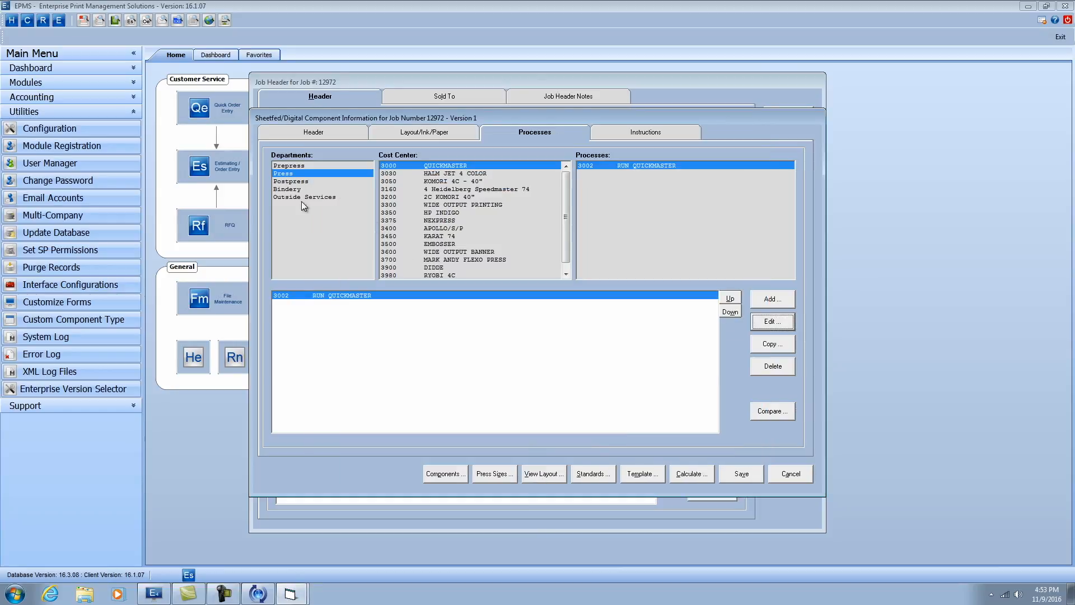
Include Version 1's CUT PRESS SHEETS - COVER process in the gang run, working from the Bindery department
left_click(292, 189)
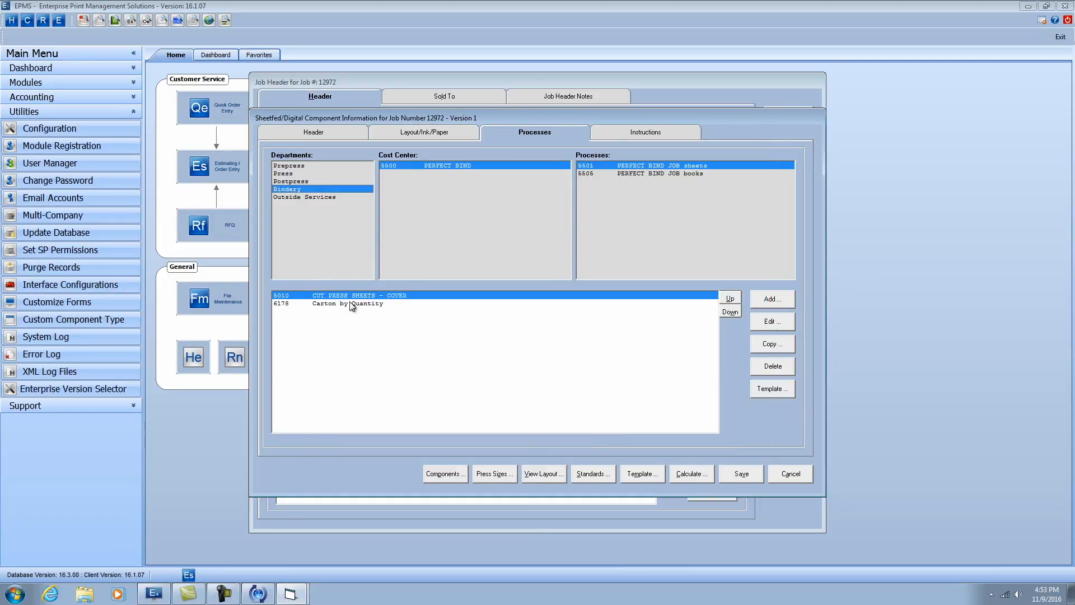
left_click(769, 321)
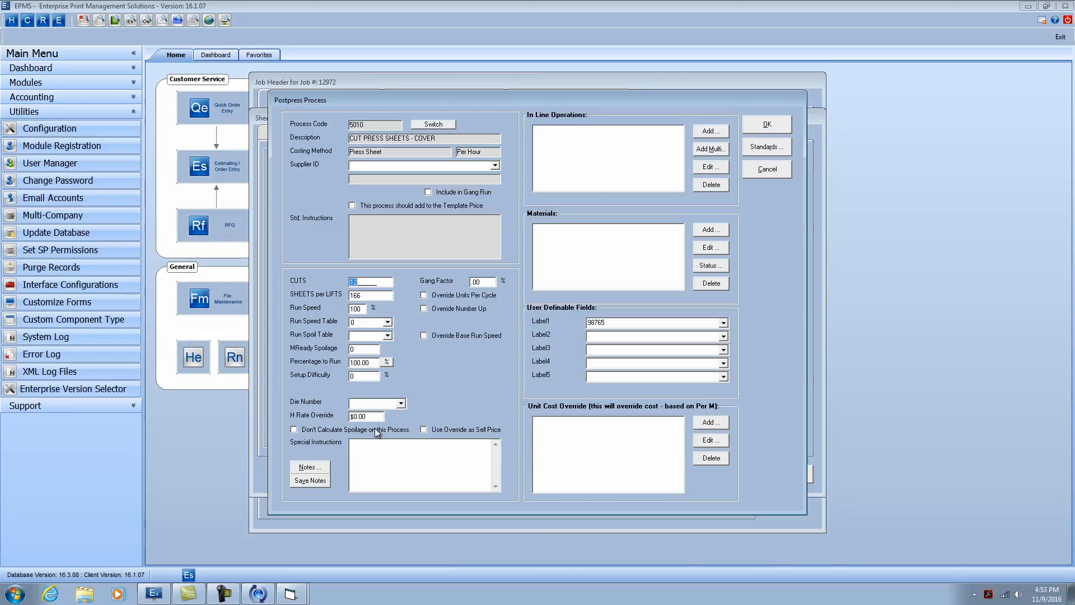
left_click(430, 193)
left_click(767, 125)
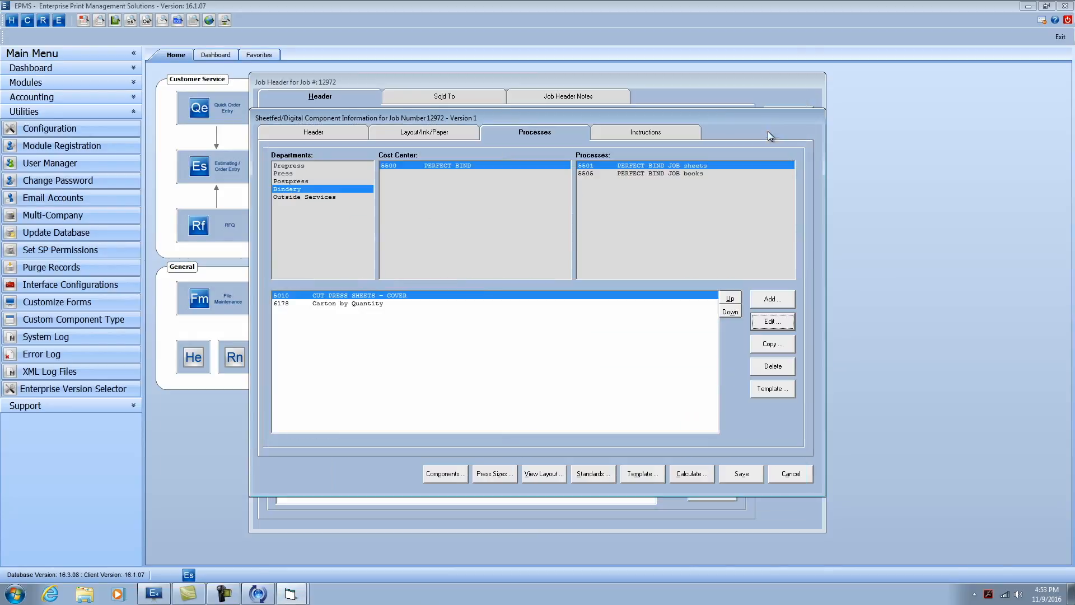
Open Version 1's Carton by Quantity process, accept its settings, and save the component
left_click(331, 303)
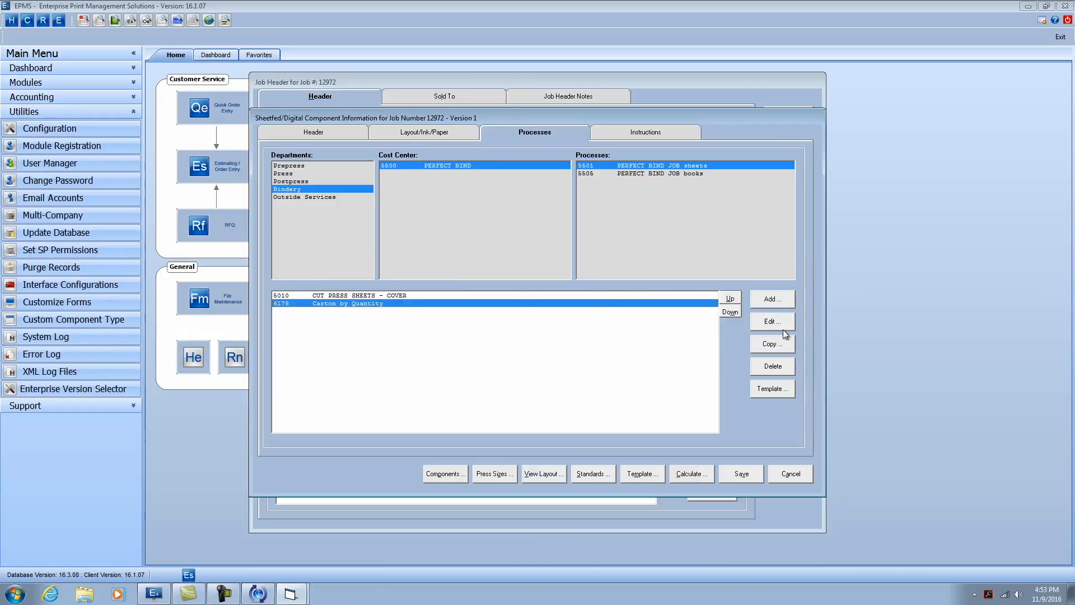
left_click(753, 321)
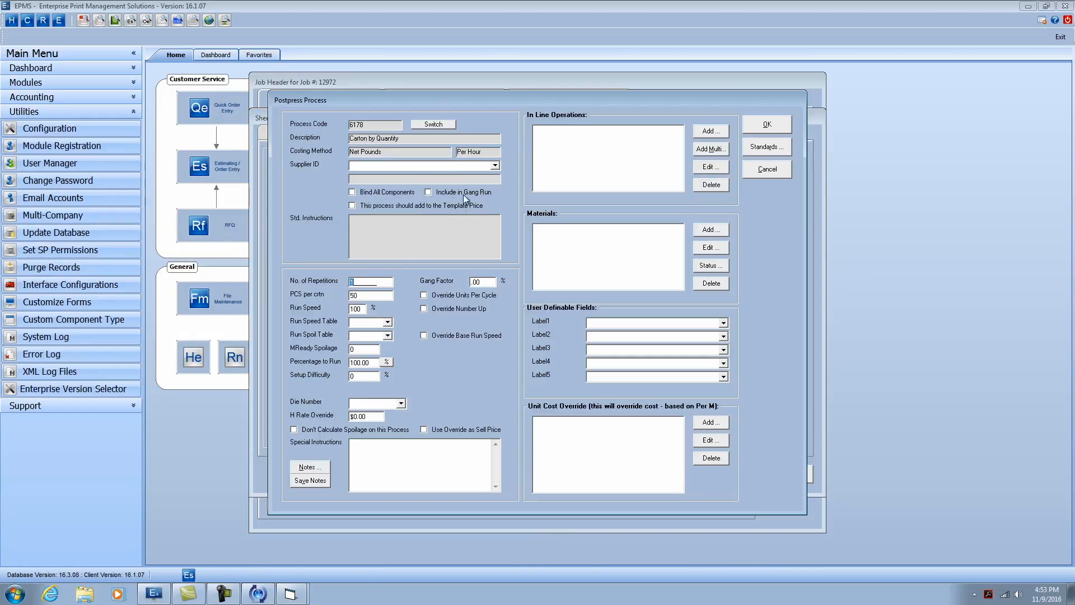
left_click(767, 124)
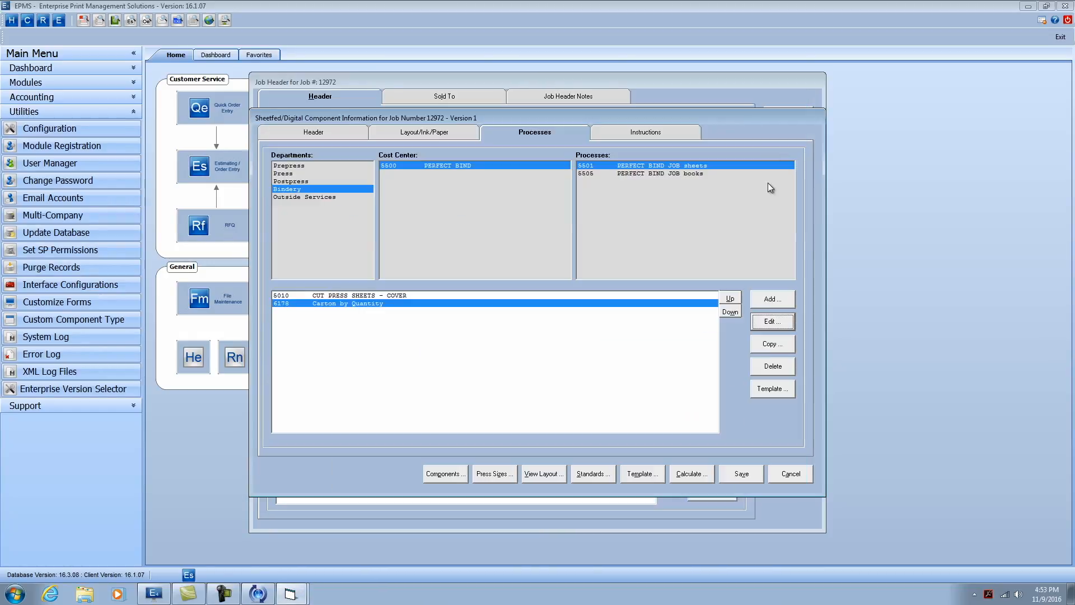
left_click(745, 473)
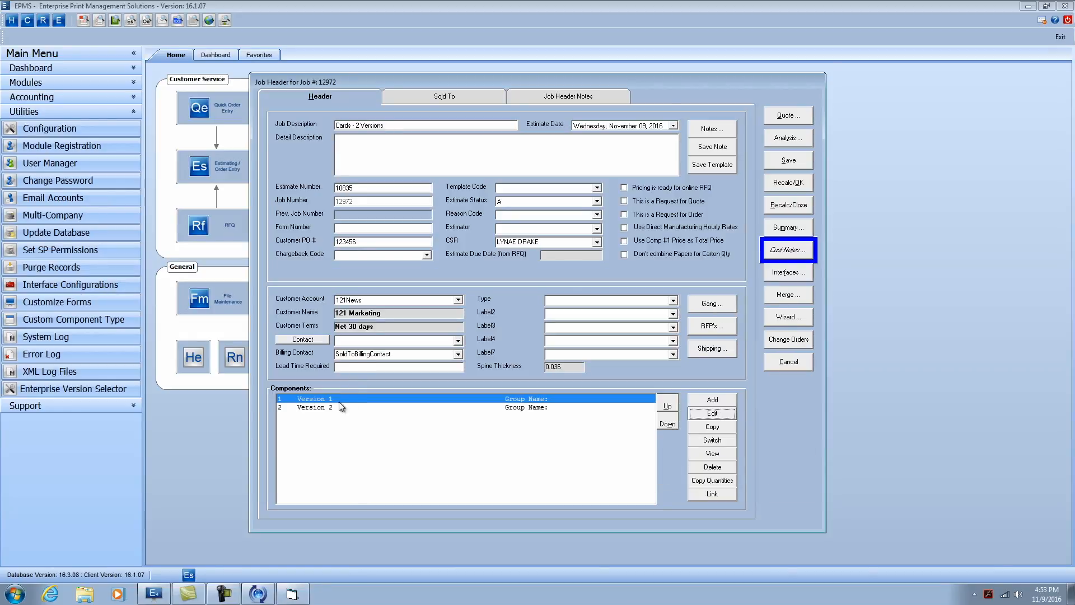
Include Version 2's PREFLIGHT prepress process in the gang run and save the component
left_click(322, 408)
left_click(696, 413)
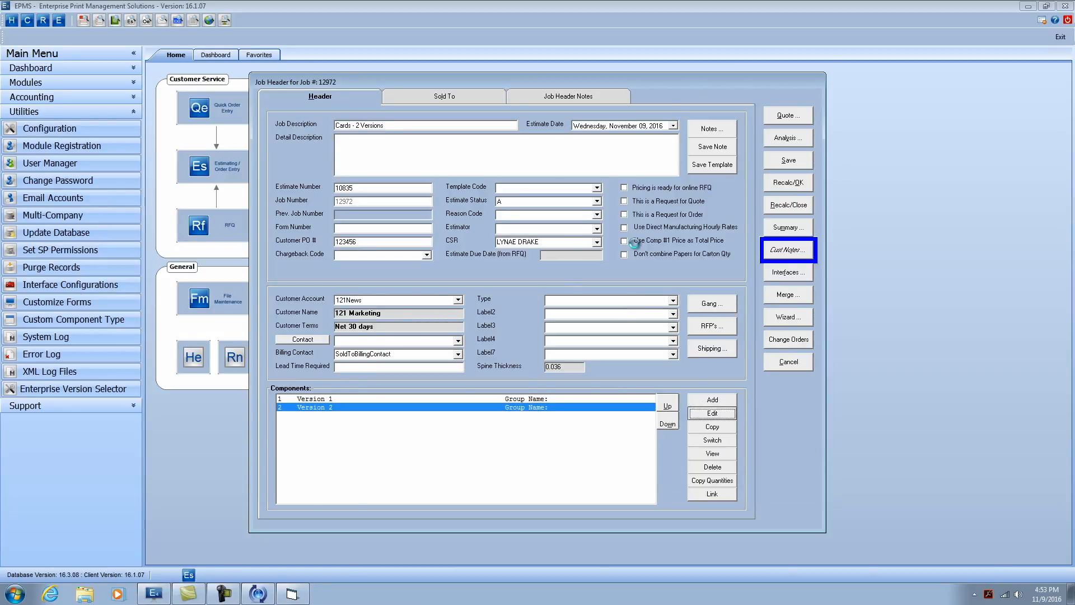
left_click(542, 133)
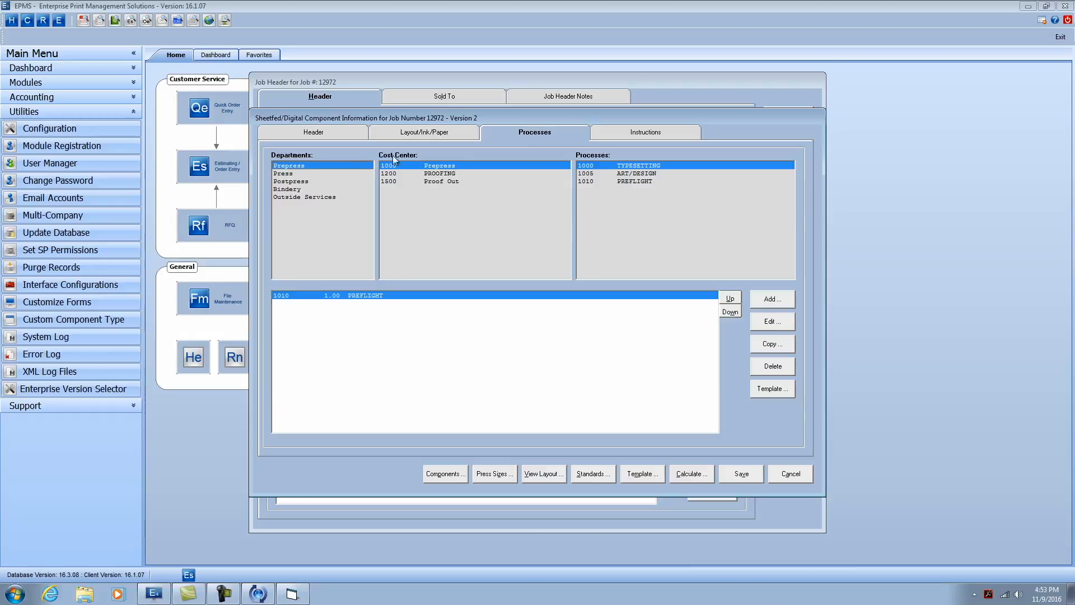
left_click(777, 324)
left_click(414, 276)
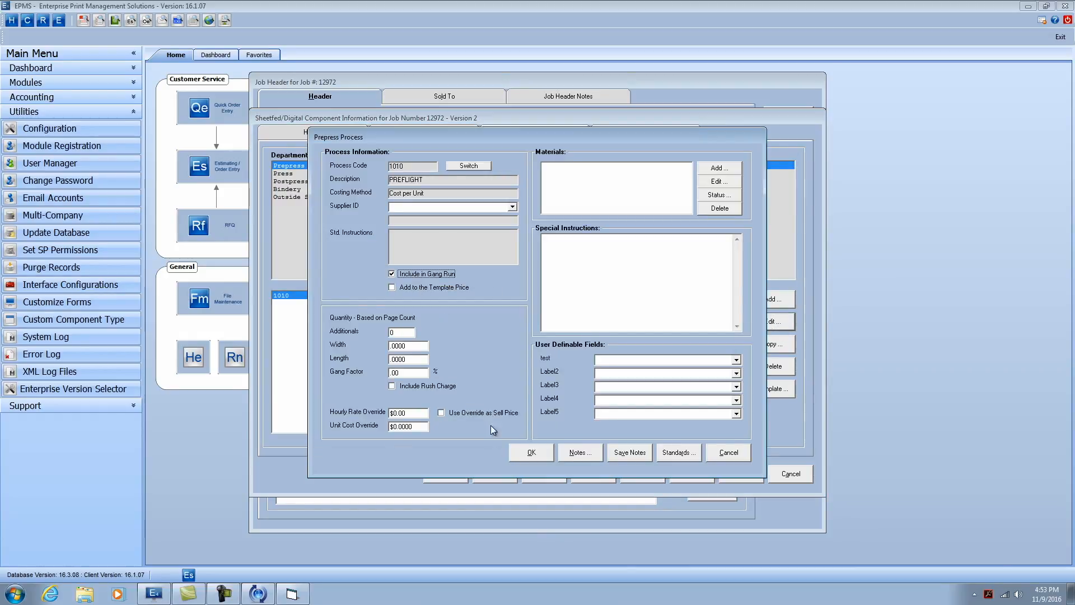
left_click(544, 452)
left_click(728, 472)
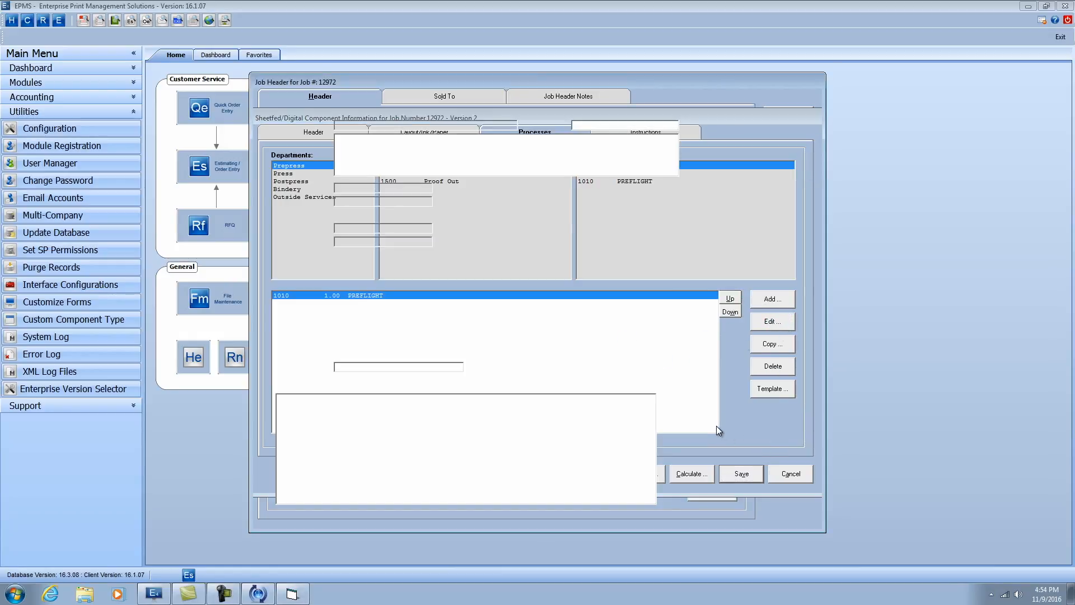
Reopen Version 2 and include its RUN QUICKMASTER press process in the gang run
left_click(712, 413)
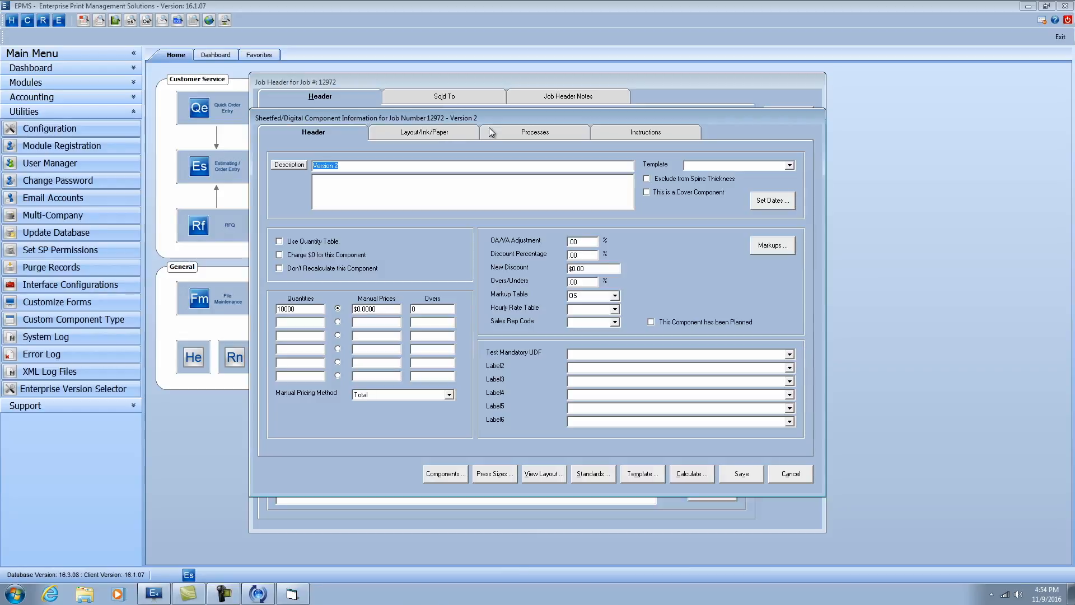
left_click(282, 173)
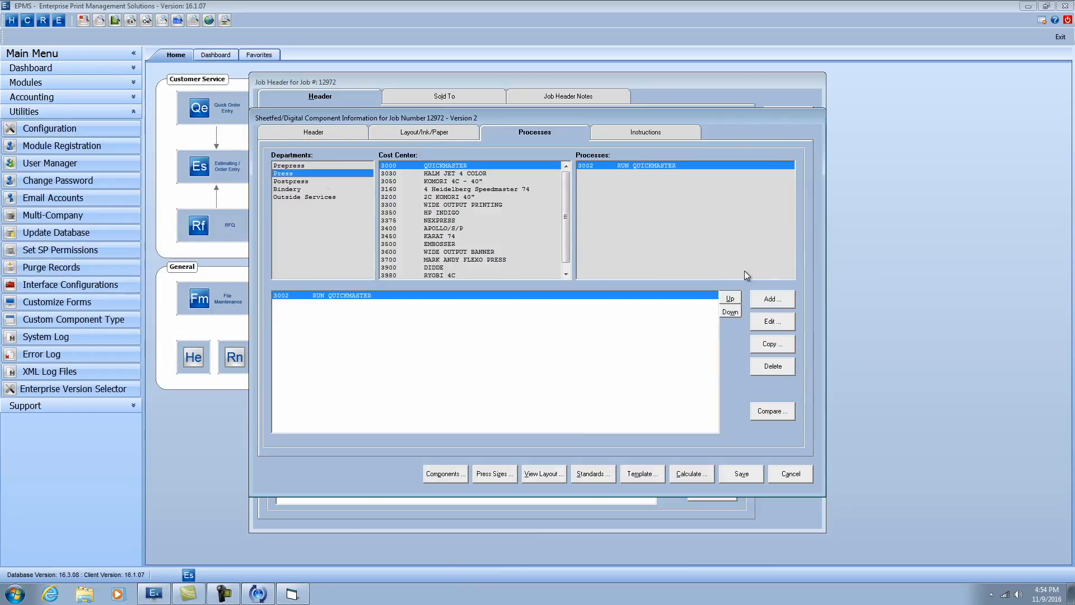
left_click(771, 321)
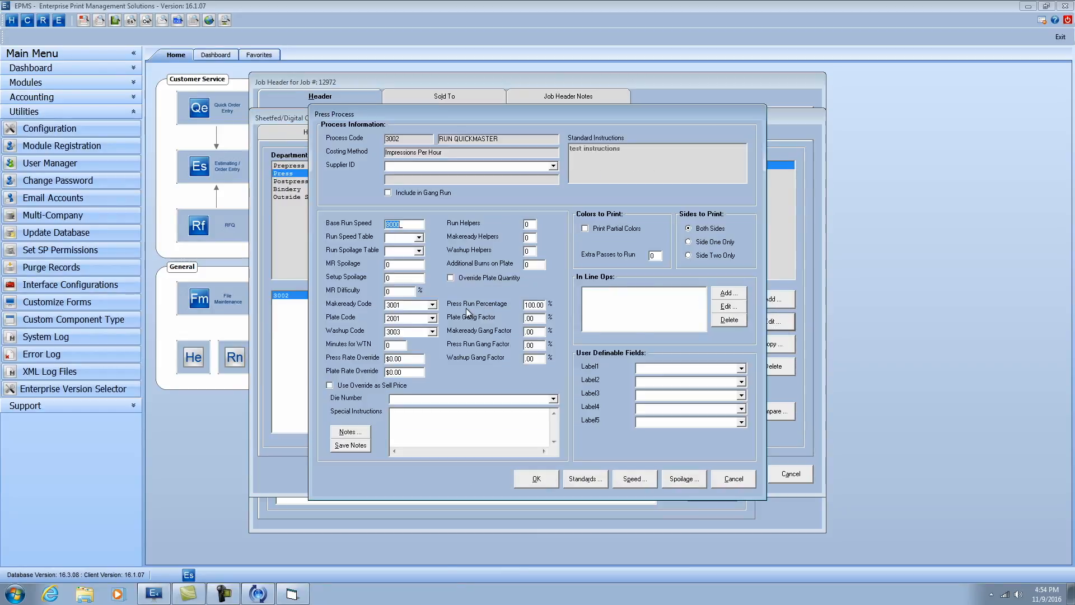
left_click(412, 192)
left_click(537, 480)
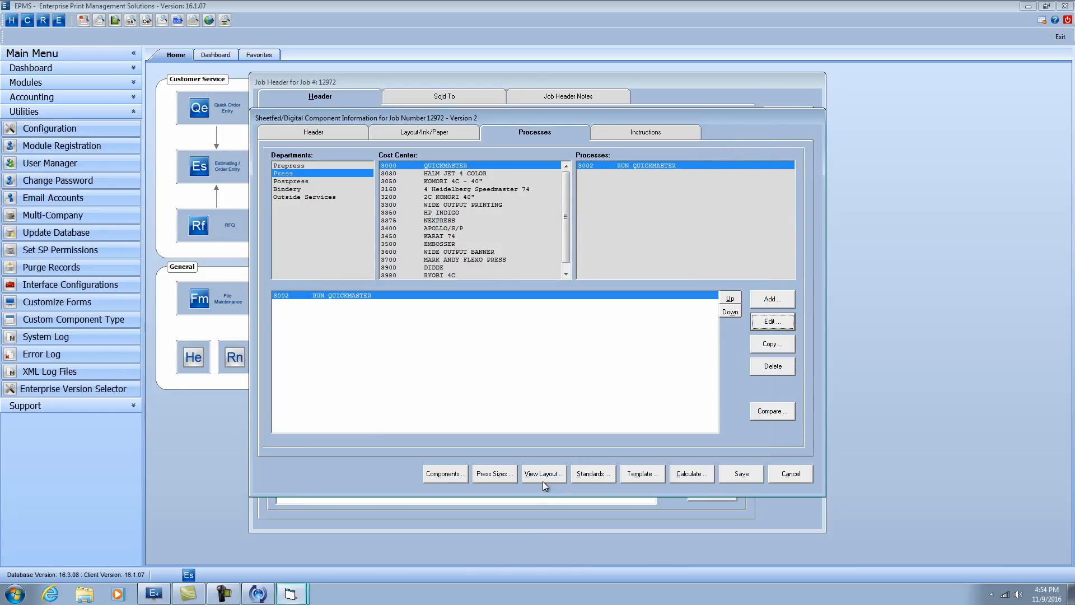
Include Version 2's CUT PRESS SHEETS - COVER postpress process in the gang run and save the component
left_click(296, 181)
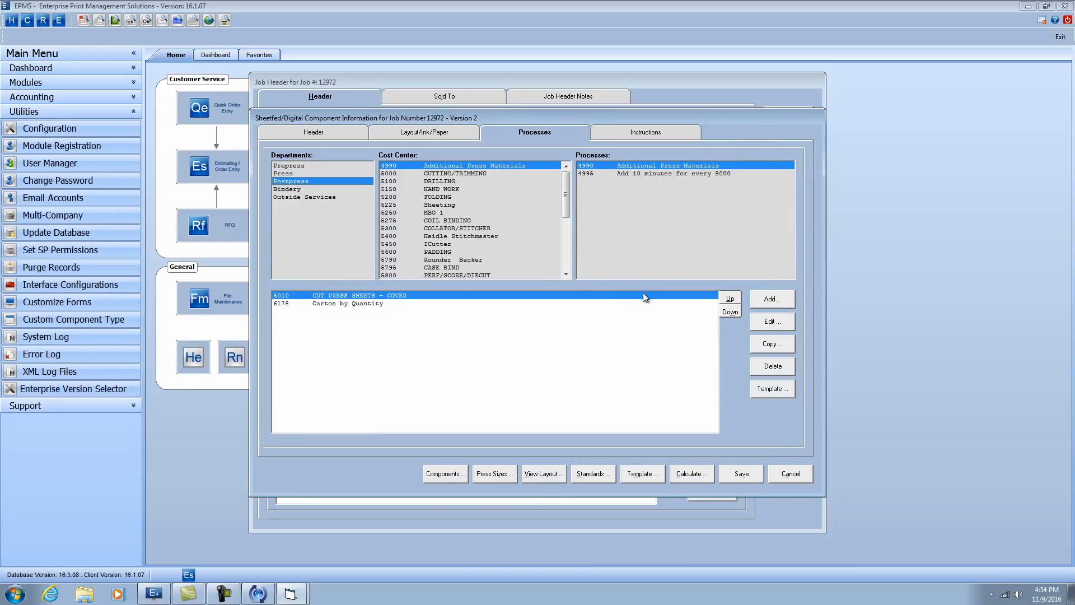
left_click(762, 323)
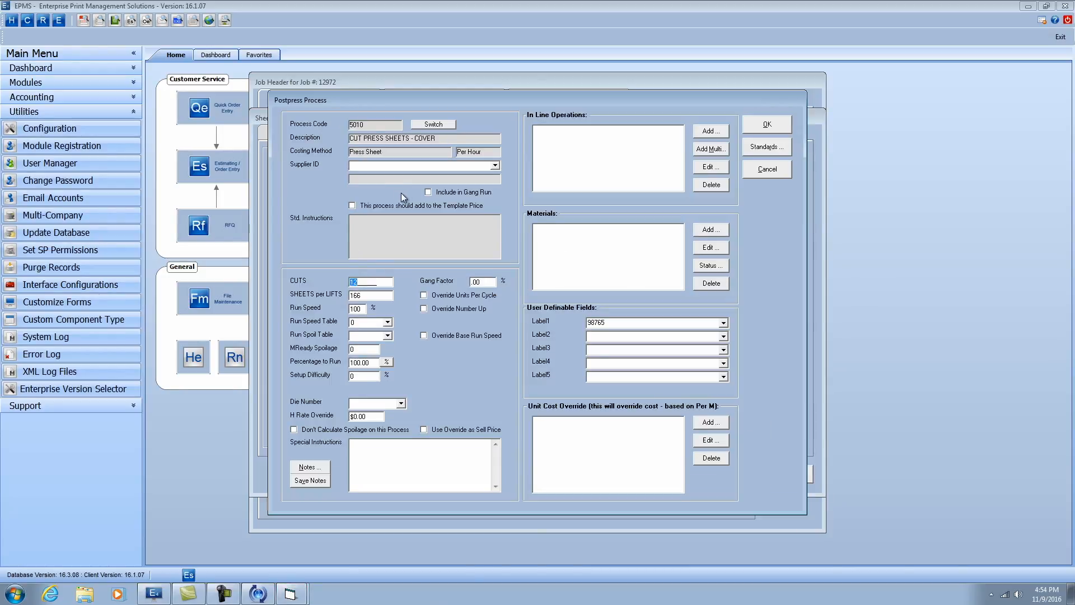
left_click(428, 192)
left_click(767, 124)
left_click(745, 473)
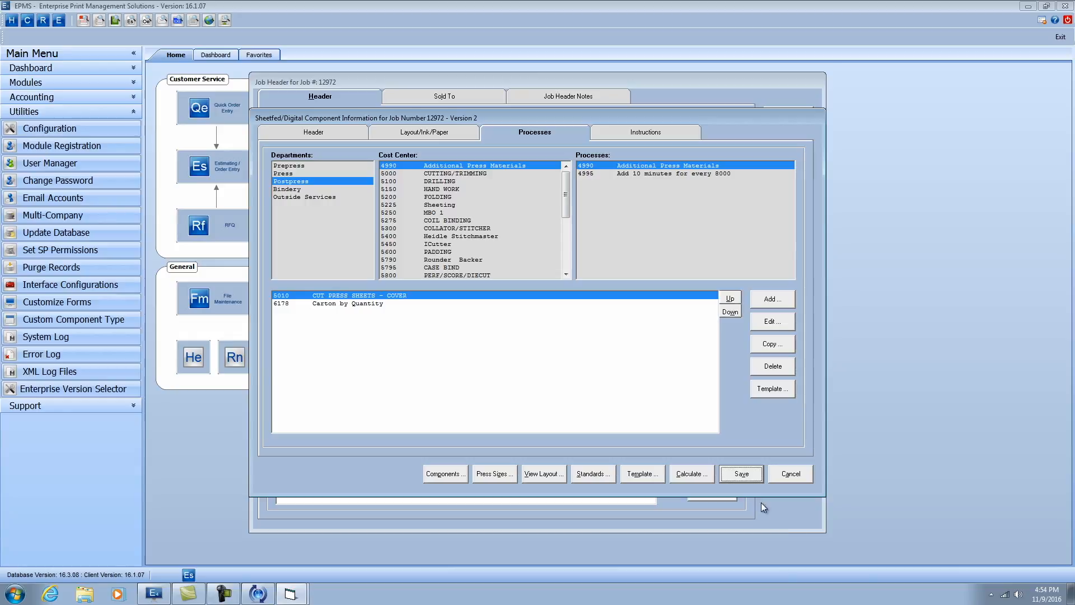
left_click(738, 473)
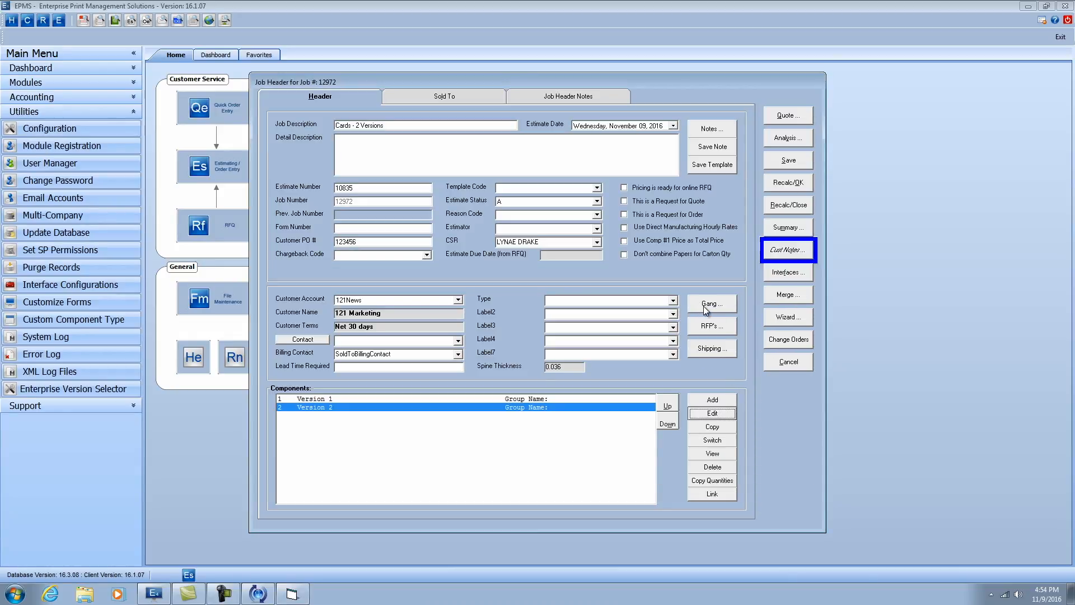
Recalculate the job with the preset recalculation options and create a new gang run containing Version 1 and Version 2
left_click(703, 307)
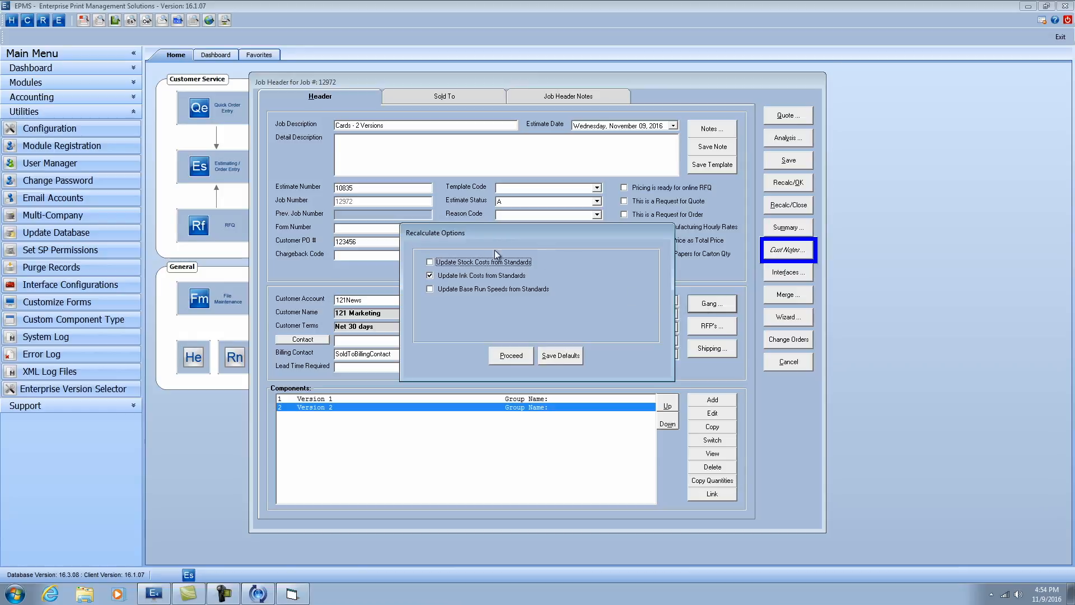
left_click(519, 356)
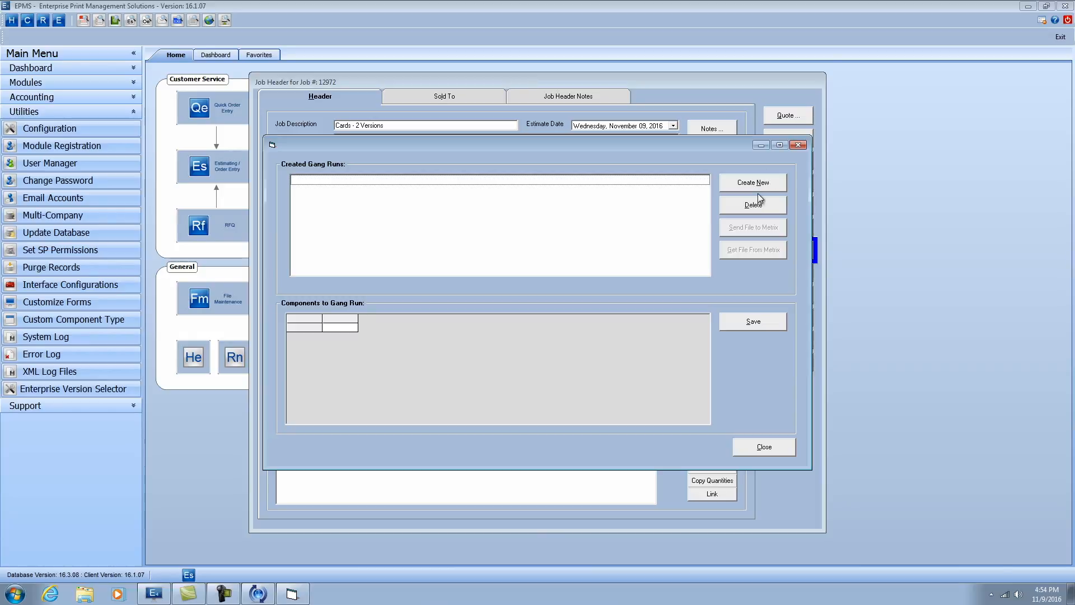
left_click(761, 187)
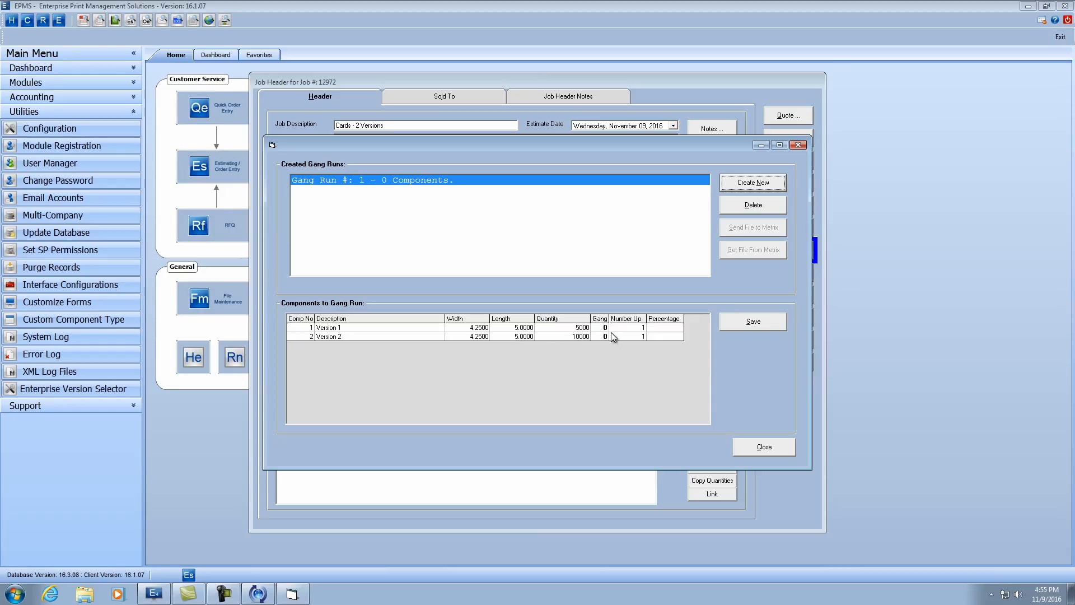
left_click(604, 328)
left_click(605, 336)
Set Number Up to 2 for Version 1 and 4 for Version 2, then save the gang run and close its window
left_click(636, 328)
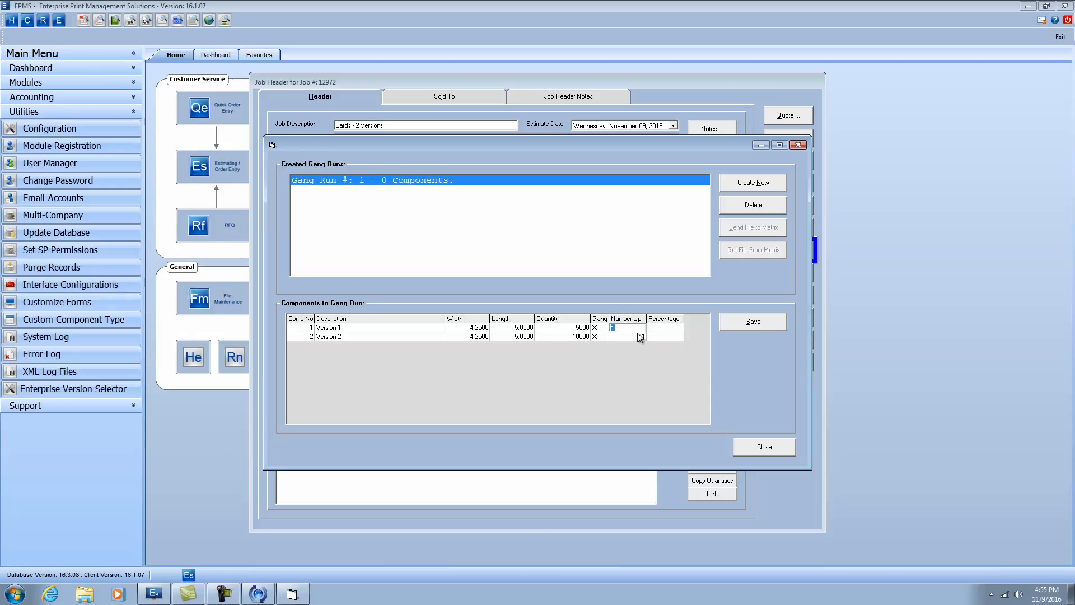
key("Num_Lock")
key("BackSpace")
key("Num_Lock")
type("2")
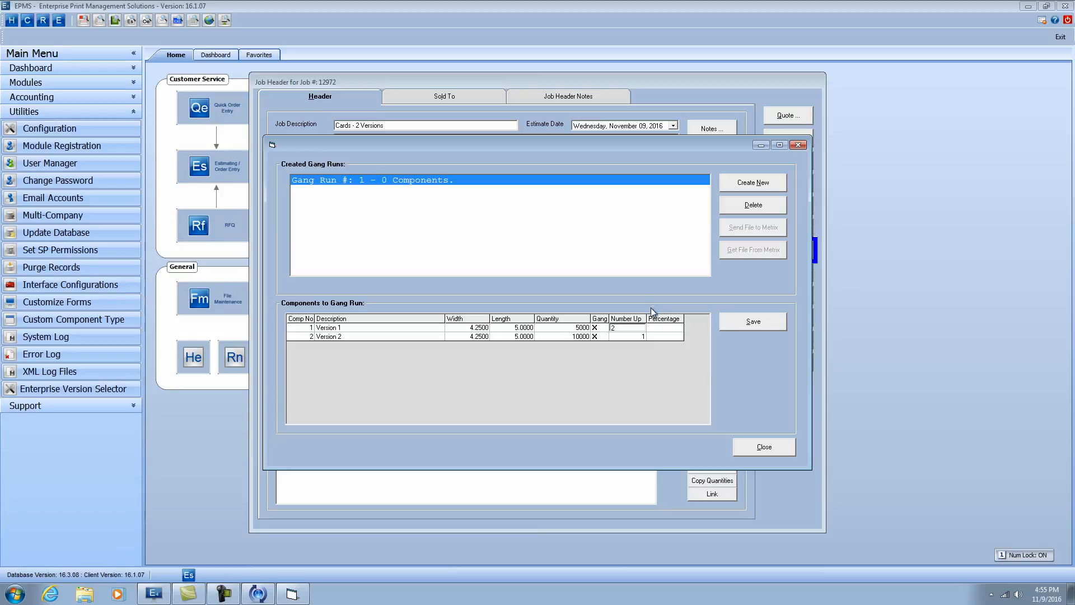
key("Down")
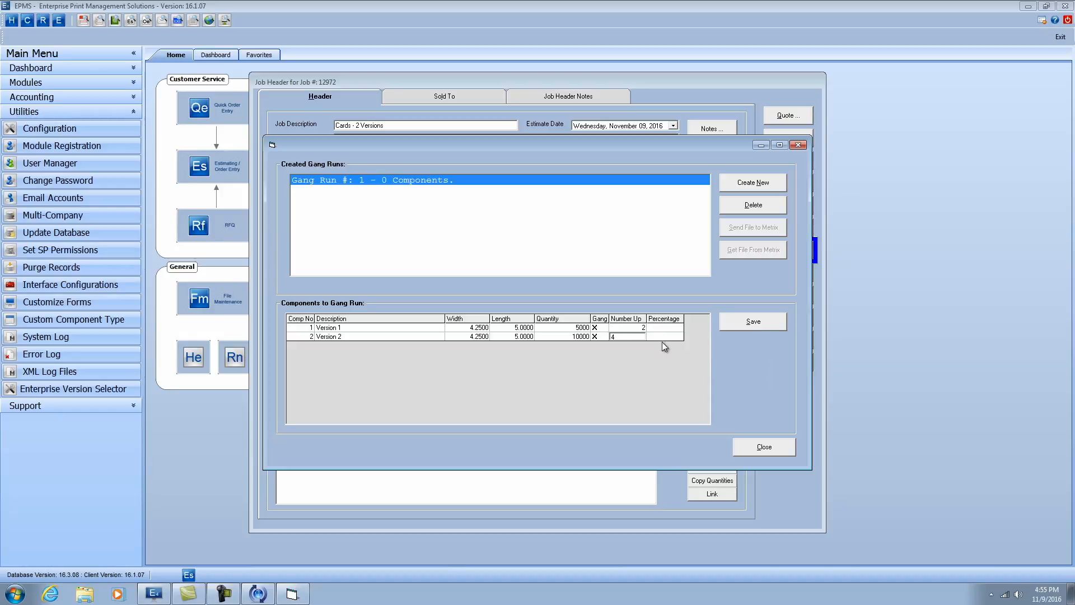
left_click(741, 323)
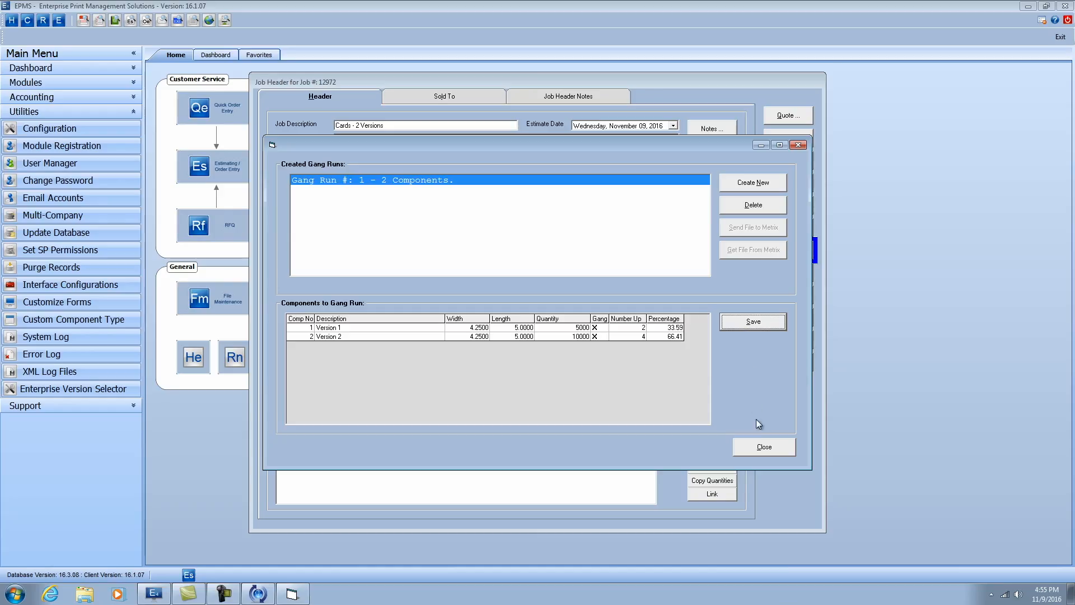
left_click(776, 445)
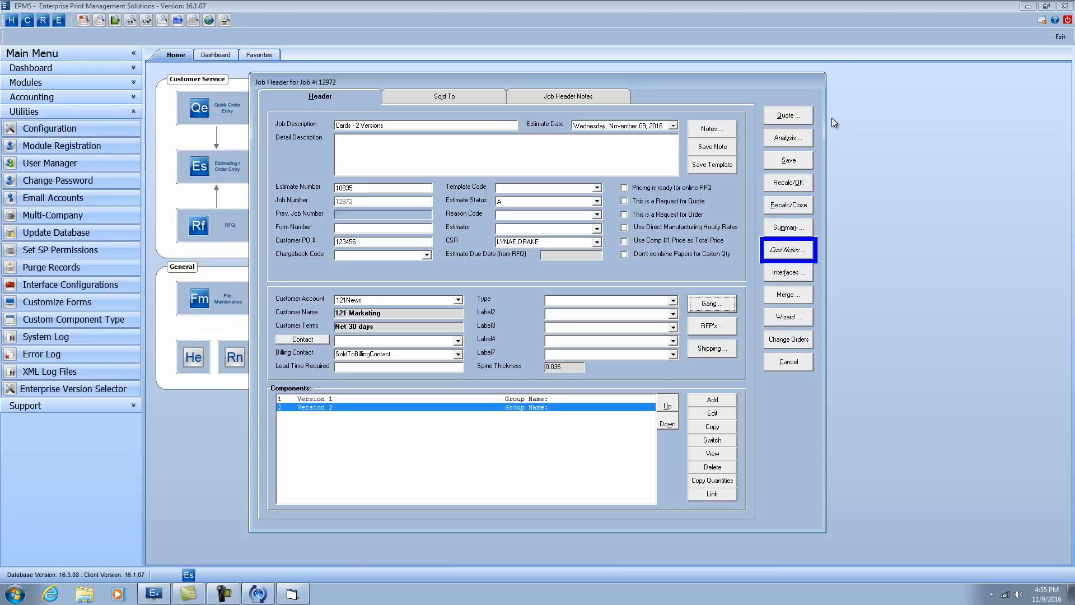
Recalculate the job with the saved gang run, using the preset recalculation options
left_click(791, 187)
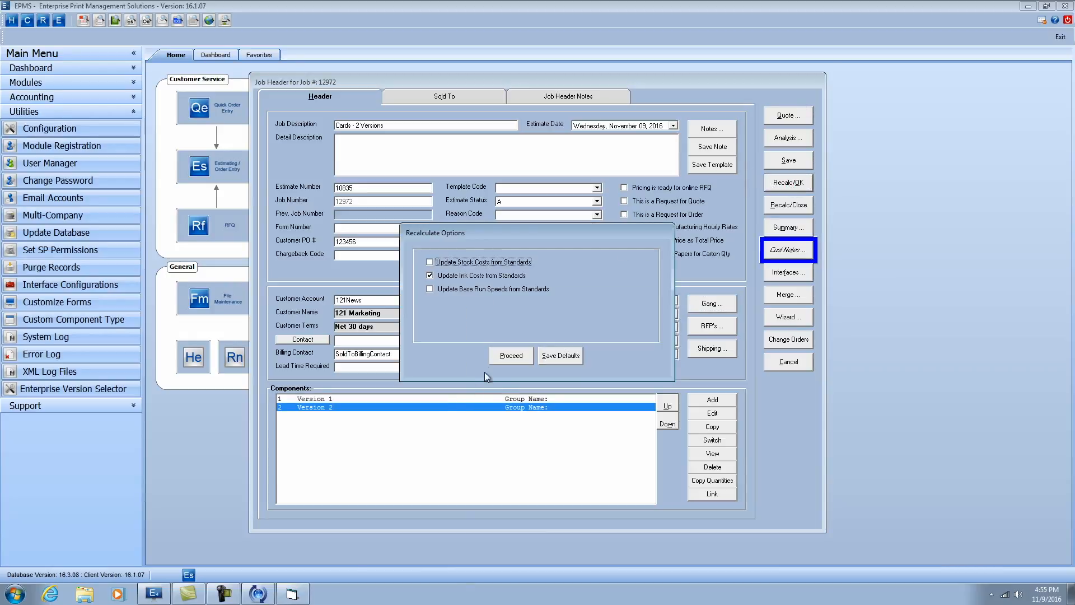
left_click(509, 357)
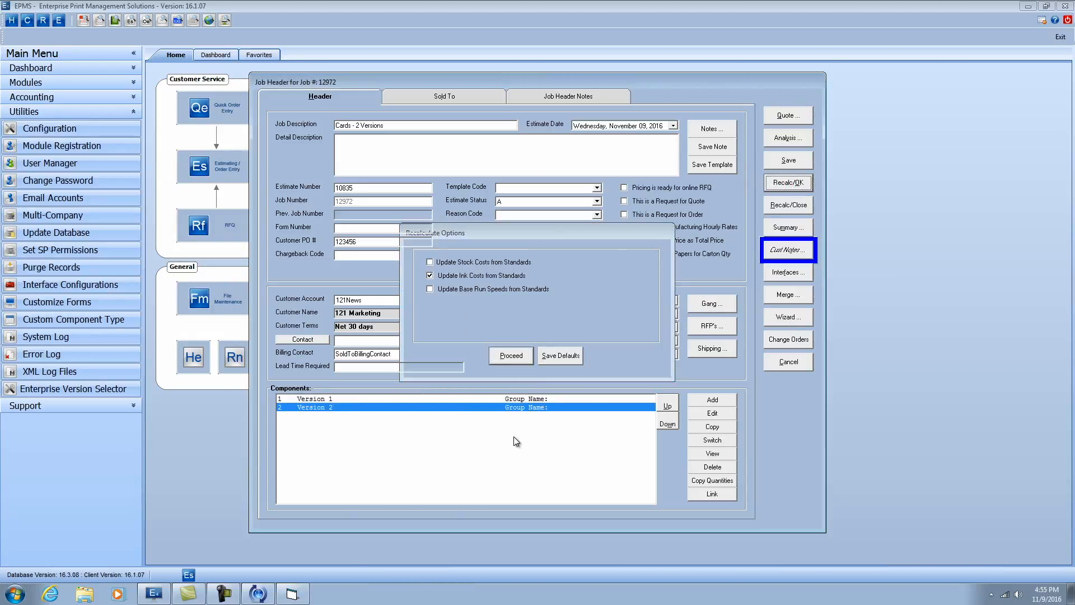
Reopen Version 1 and include its PREFLIGHT prepress process in the gang run
left_click(539, 399)
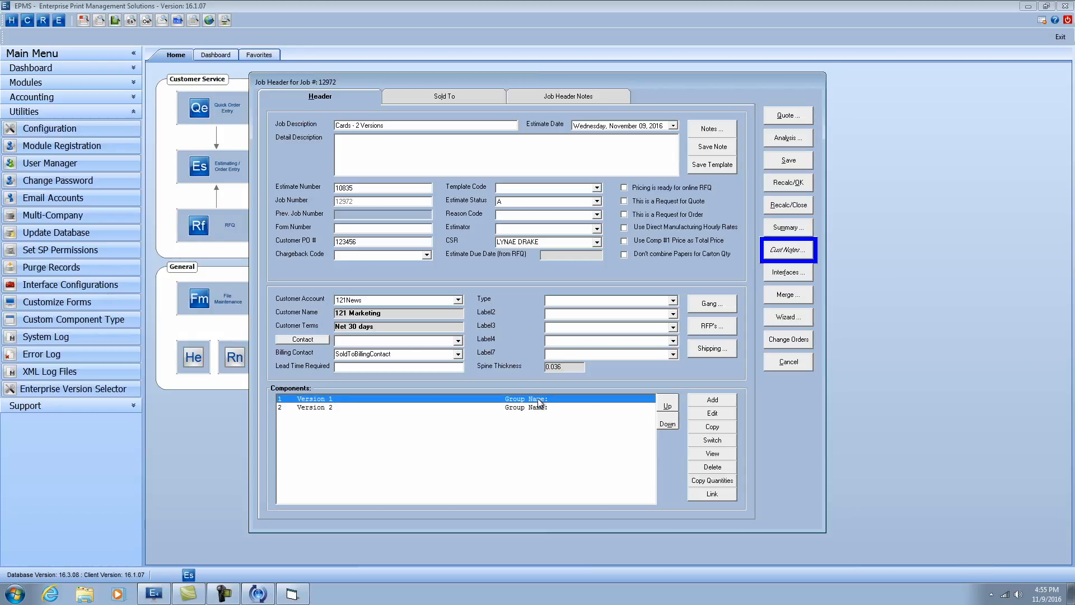
left_click(721, 412)
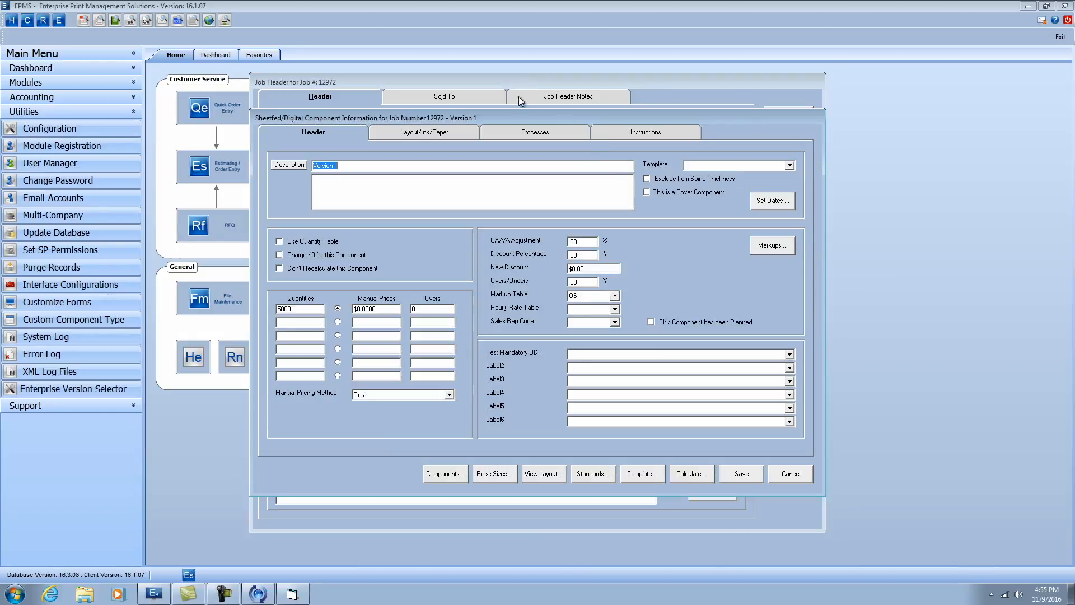
left_click(536, 135)
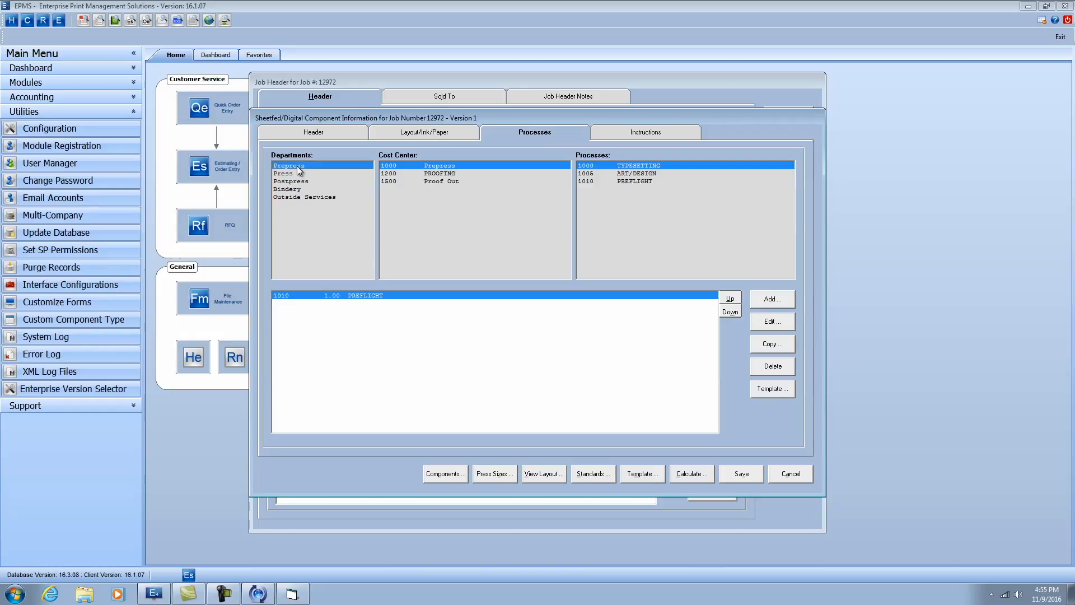
left_click(772, 323)
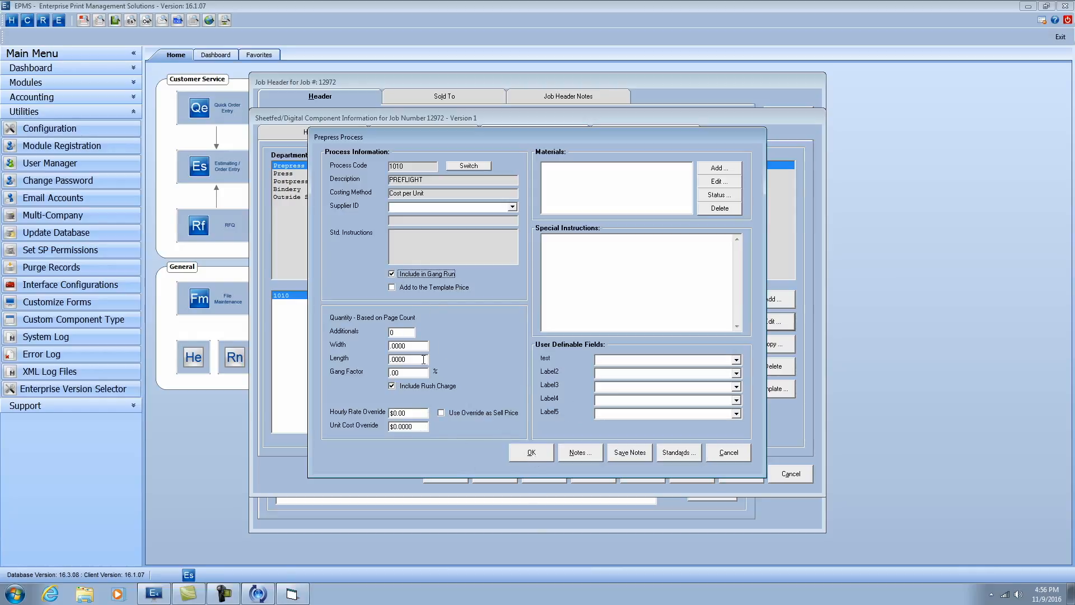
left_click(391, 385)
left_click(526, 452)
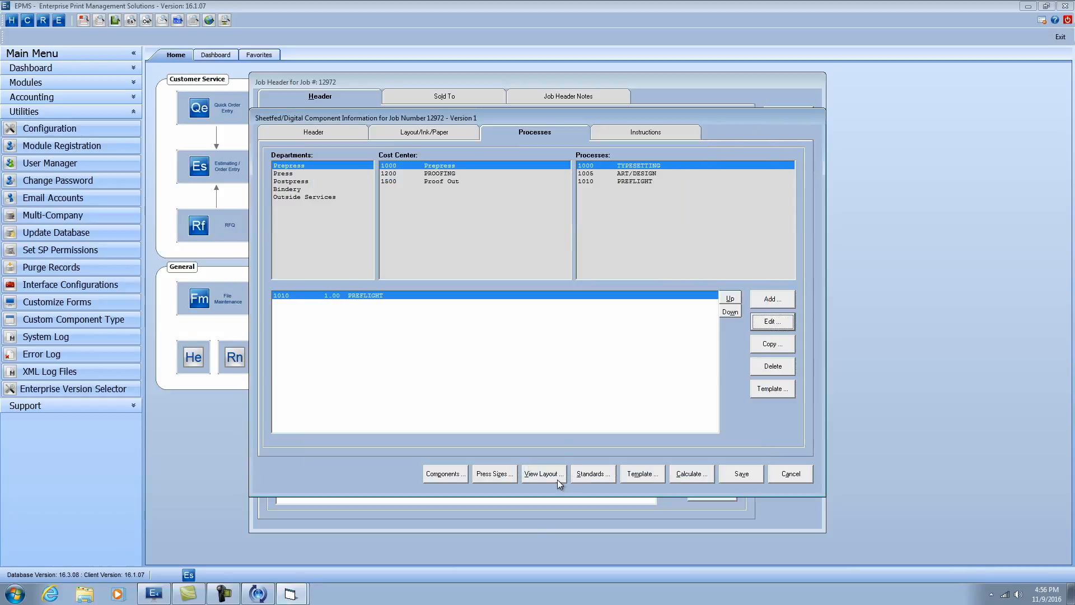
Check the gang factors of Version 1's RUN QUICKMASTER press process and save the component
left_click(282, 174)
left_click(774, 321)
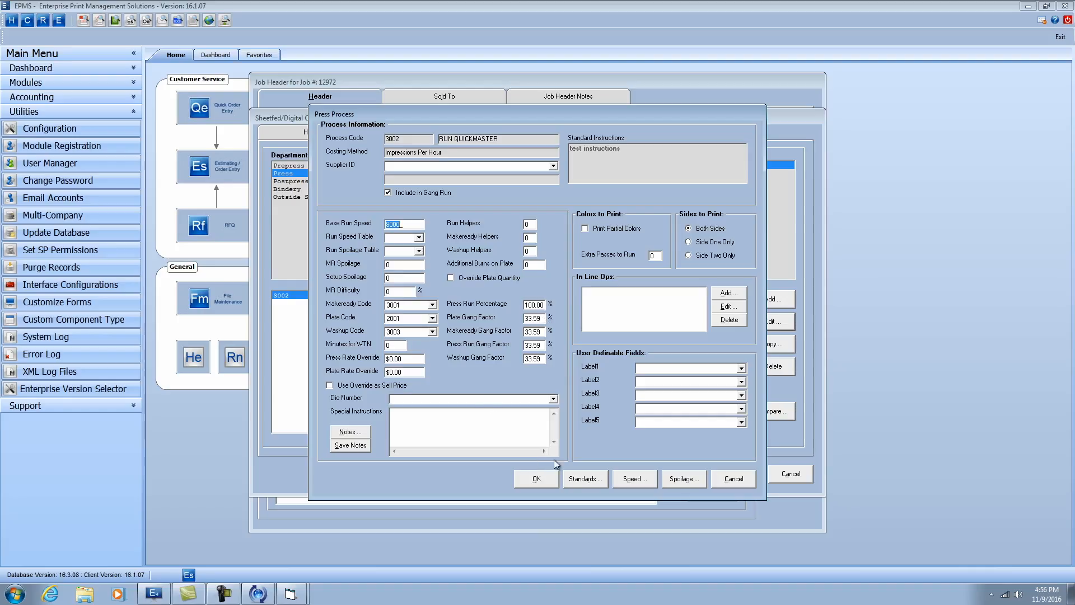
left_click(539, 479)
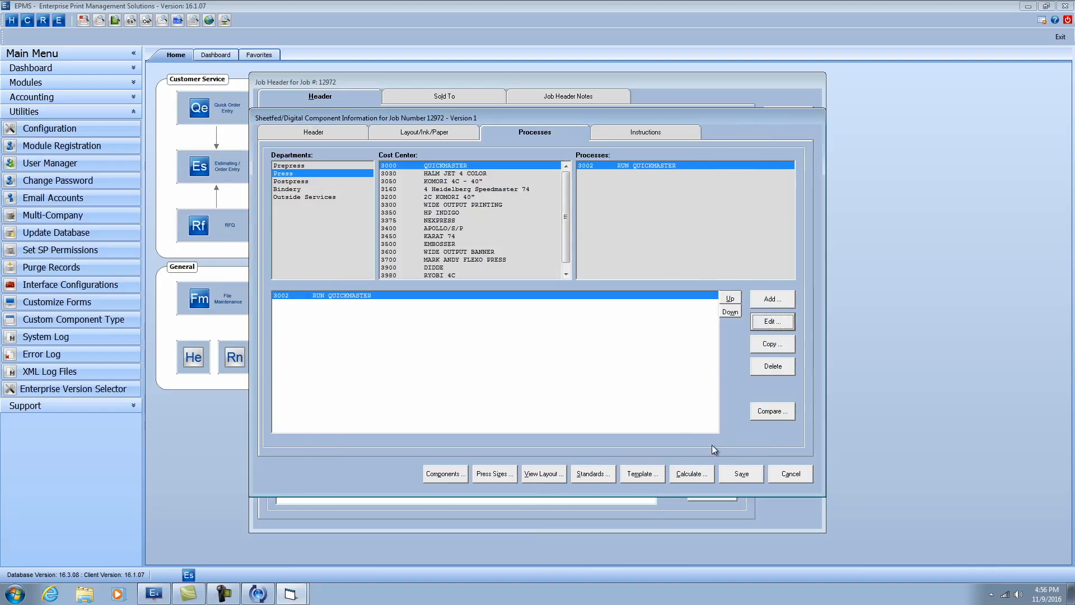
left_click(741, 475)
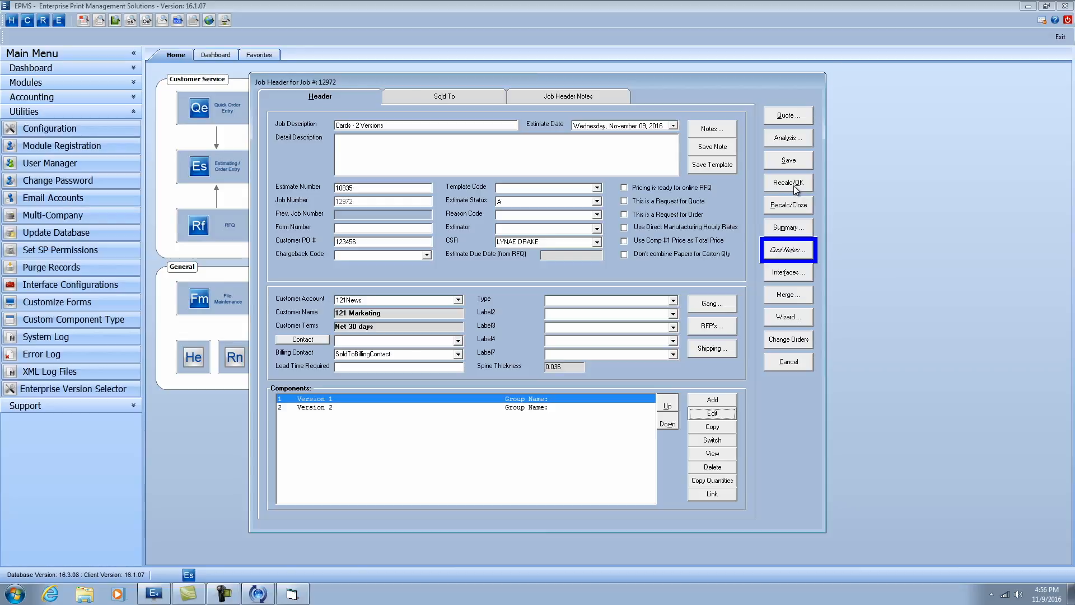
Recalculate the job again with the preset options and review both versions' prices in the job summary
left_click(791, 188)
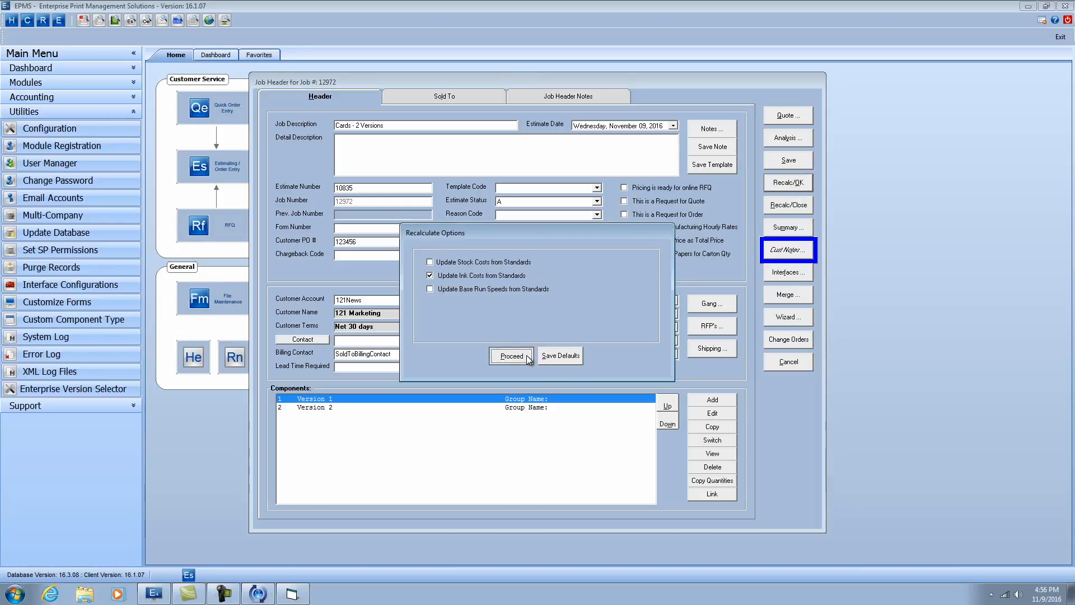
left_click(509, 353)
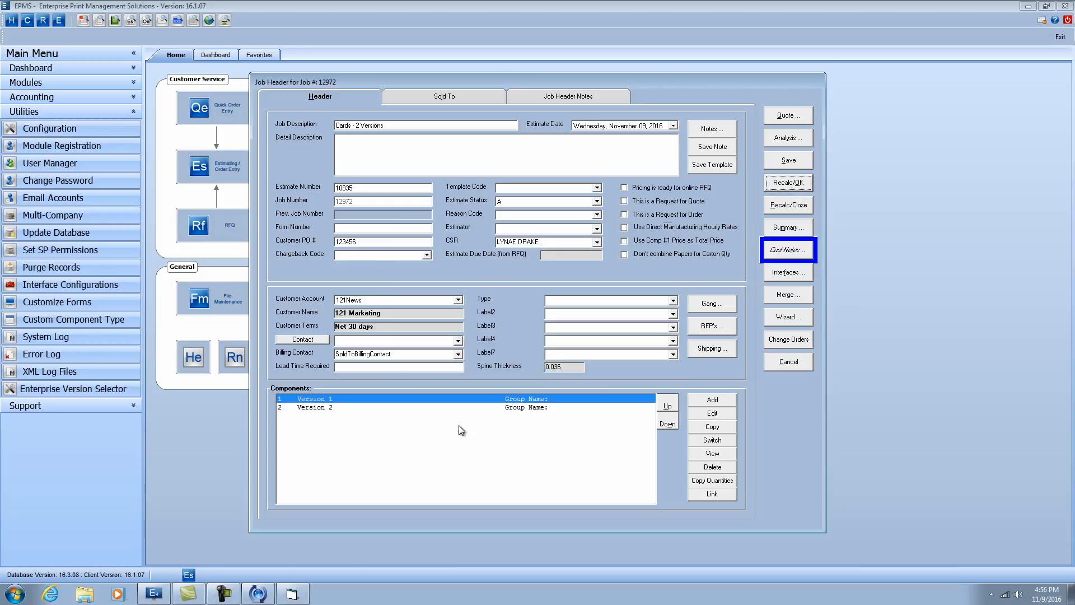
left_click(787, 227)
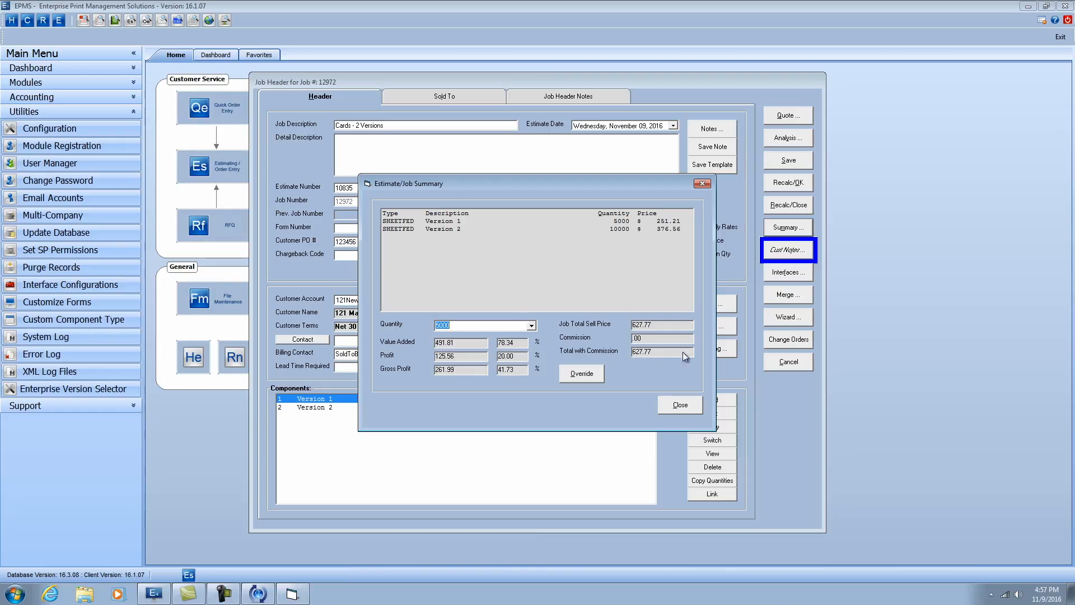
left_click(679, 405)
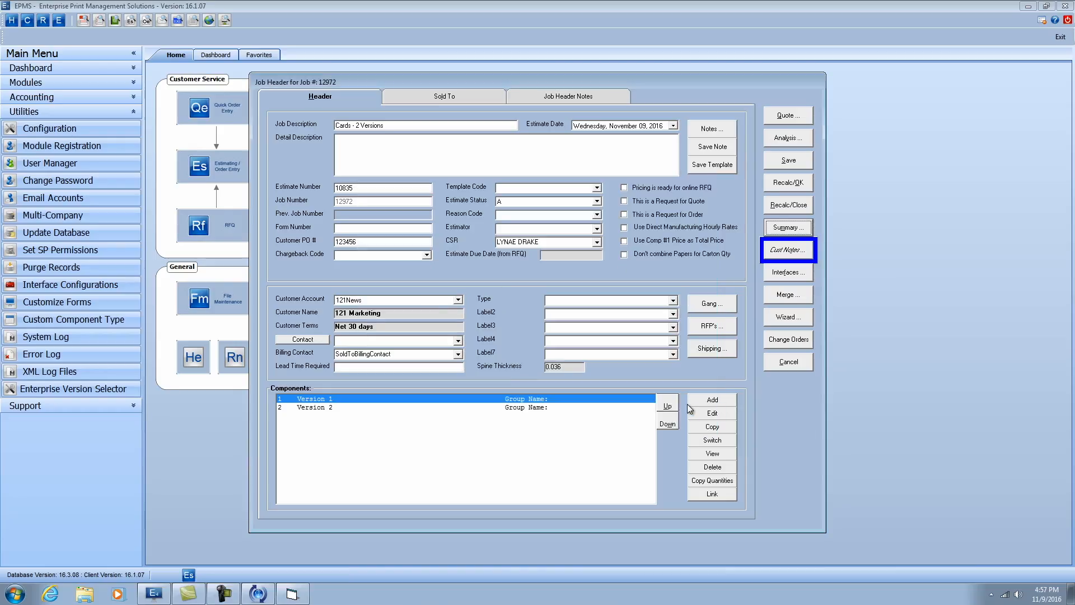
Save the job and accept its job planning details as they are
left_click(789, 160)
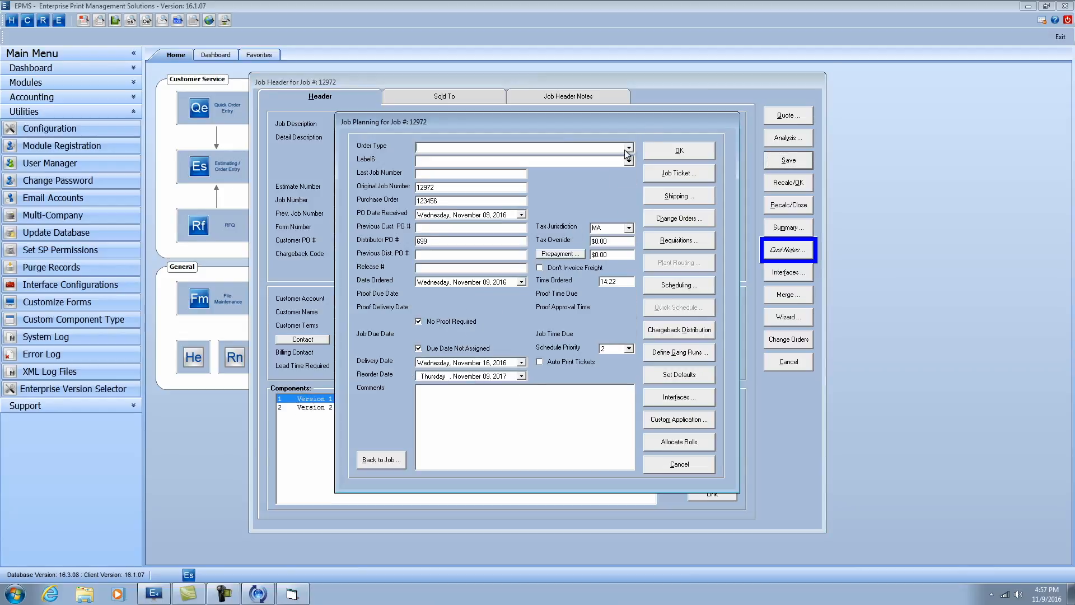
left_click(671, 152)
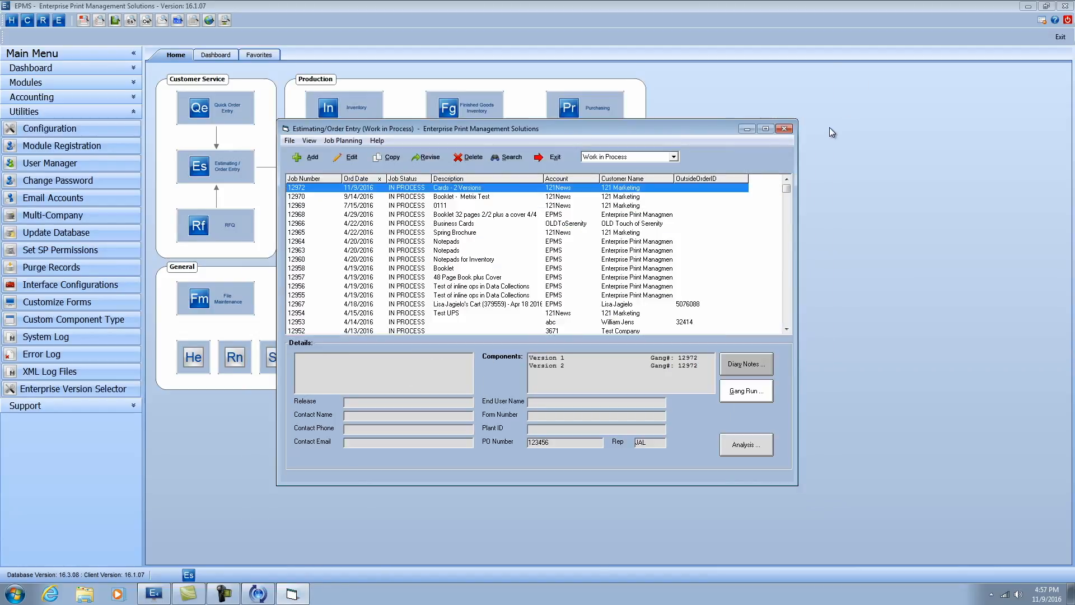
Open the RUN QUICKMASTER process of the QUICKMASTER cost center in the shop standards to check its gang run default
left_click(216, 297)
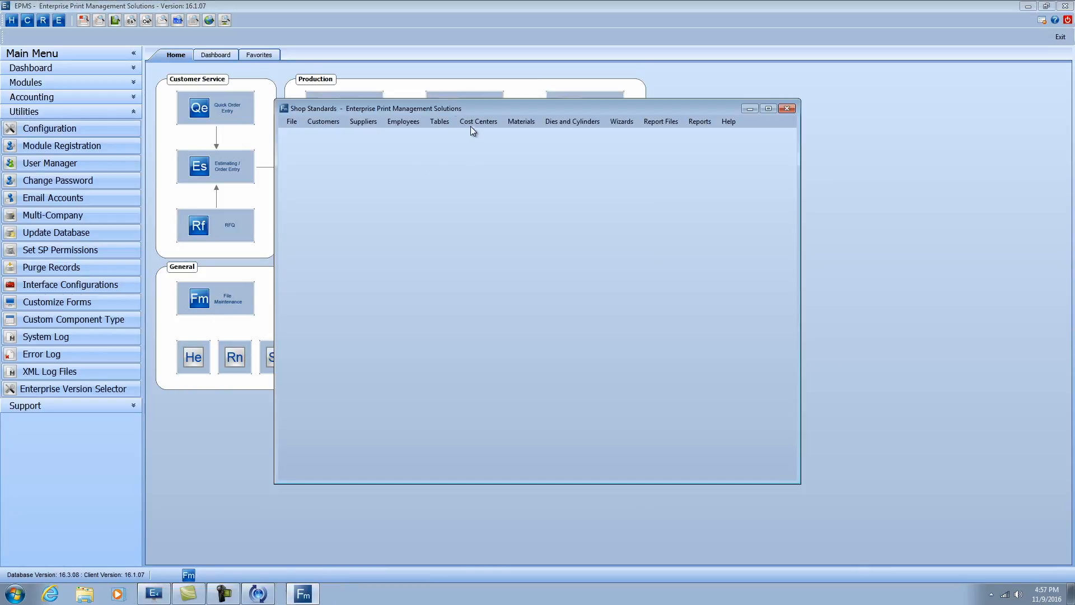
left_click(473, 123)
left_click(495, 158)
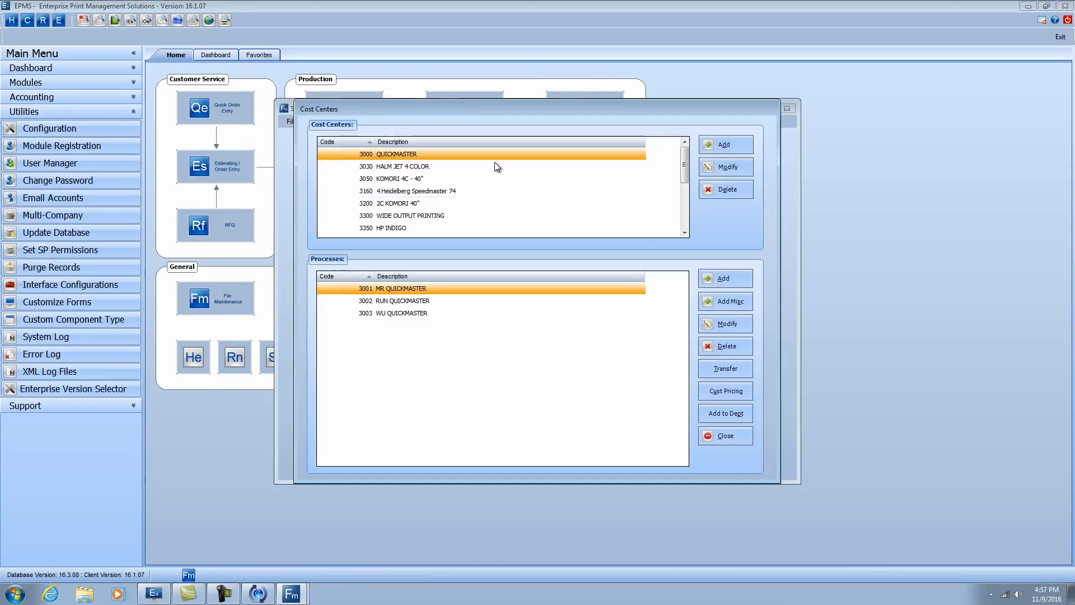
left_click(390, 304)
left_click(723, 323)
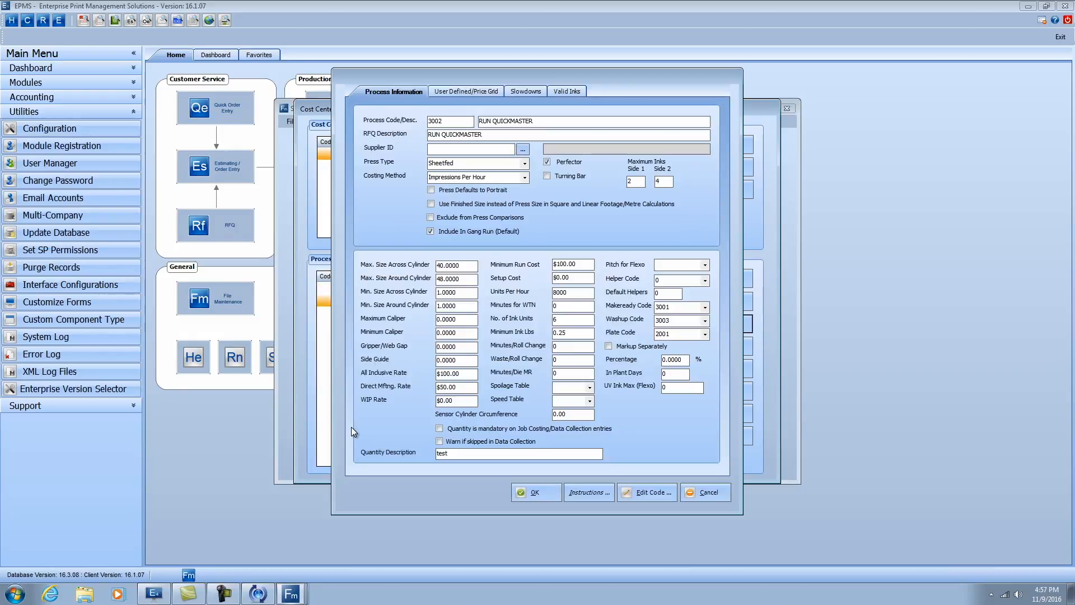